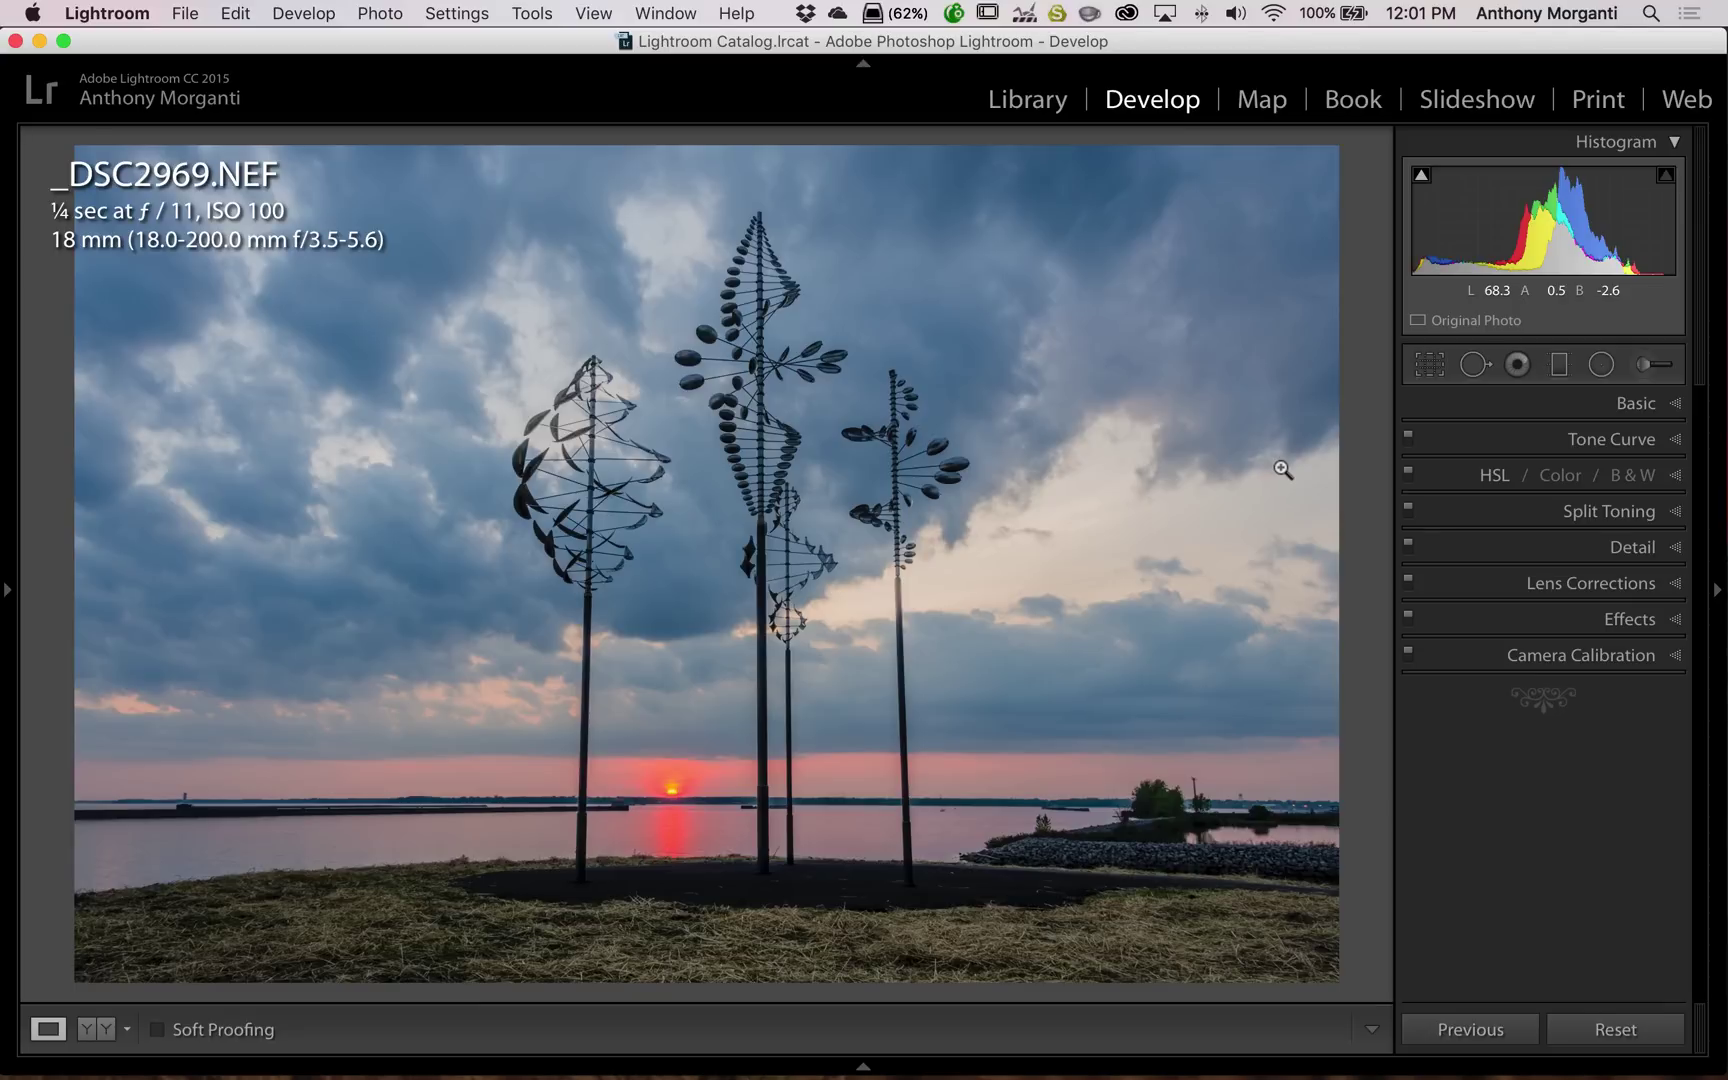
# Expand and collapse the Basic, Tone Curve and Lens Corrections panels.
pyautogui.click(1628, 403)
pyautogui.click(1628, 403)
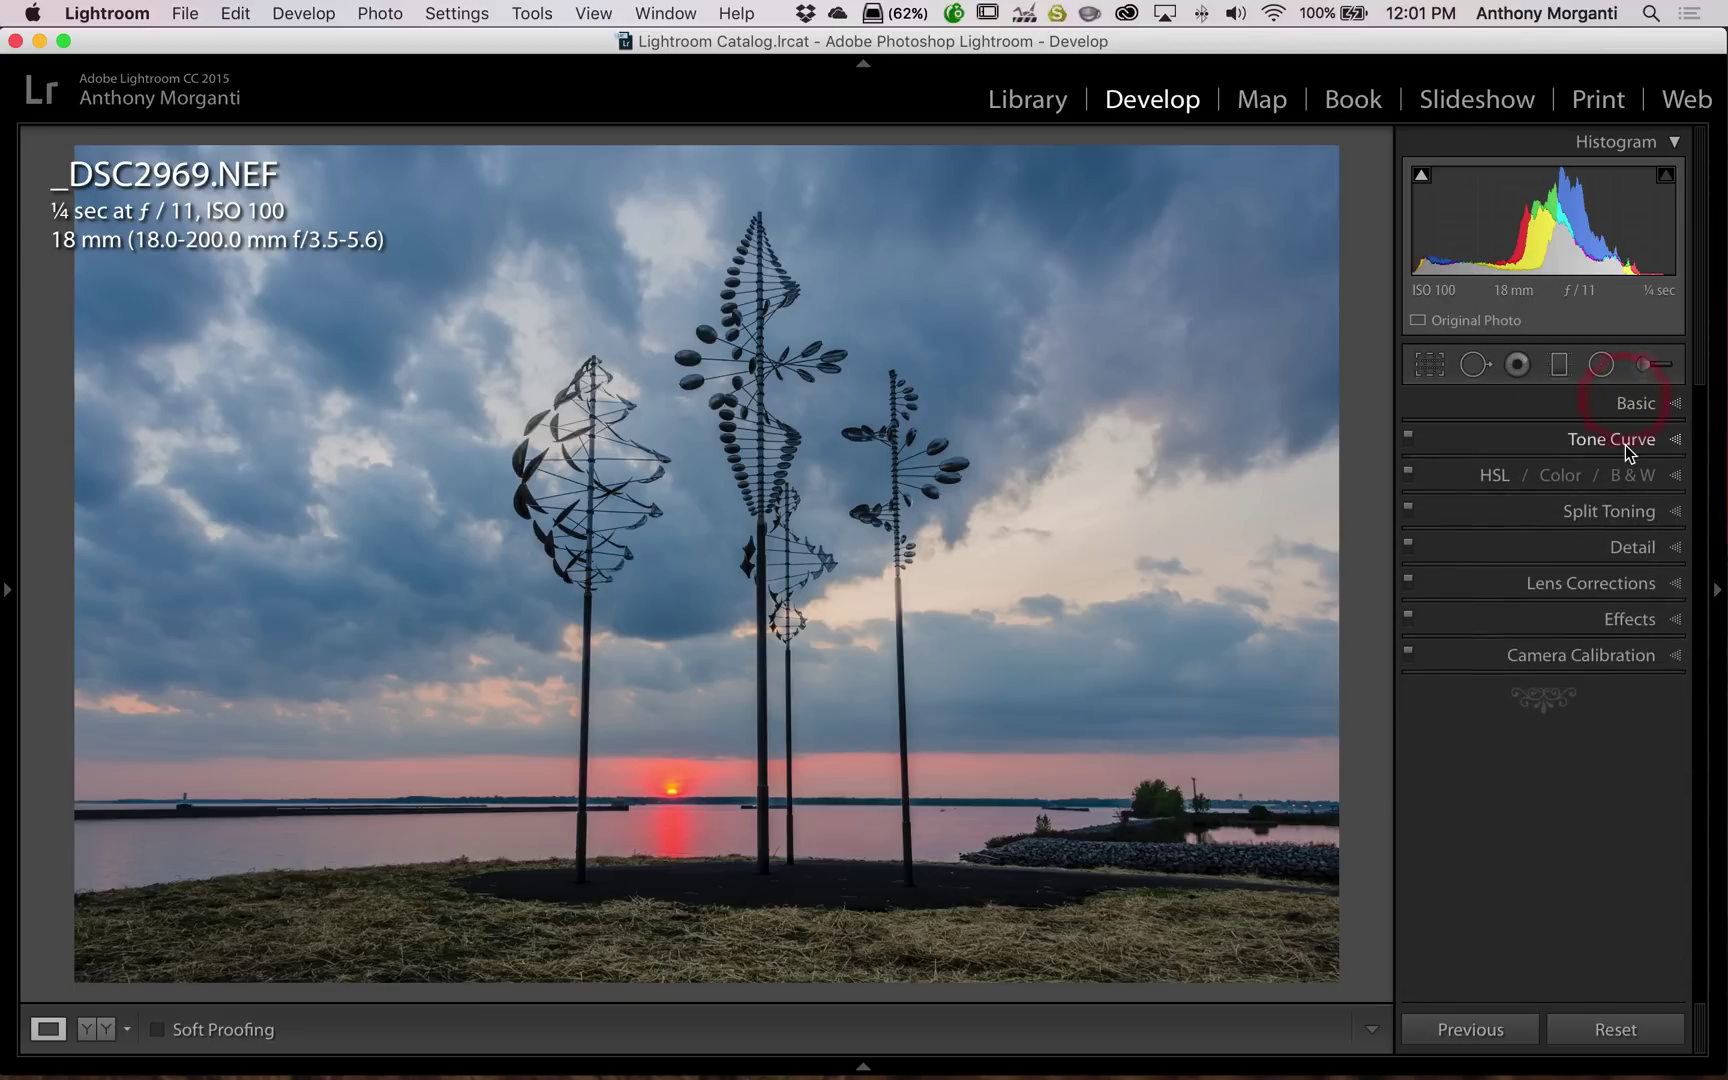
pyautogui.click(1625, 446)
pyautogui.click(1625, 446)
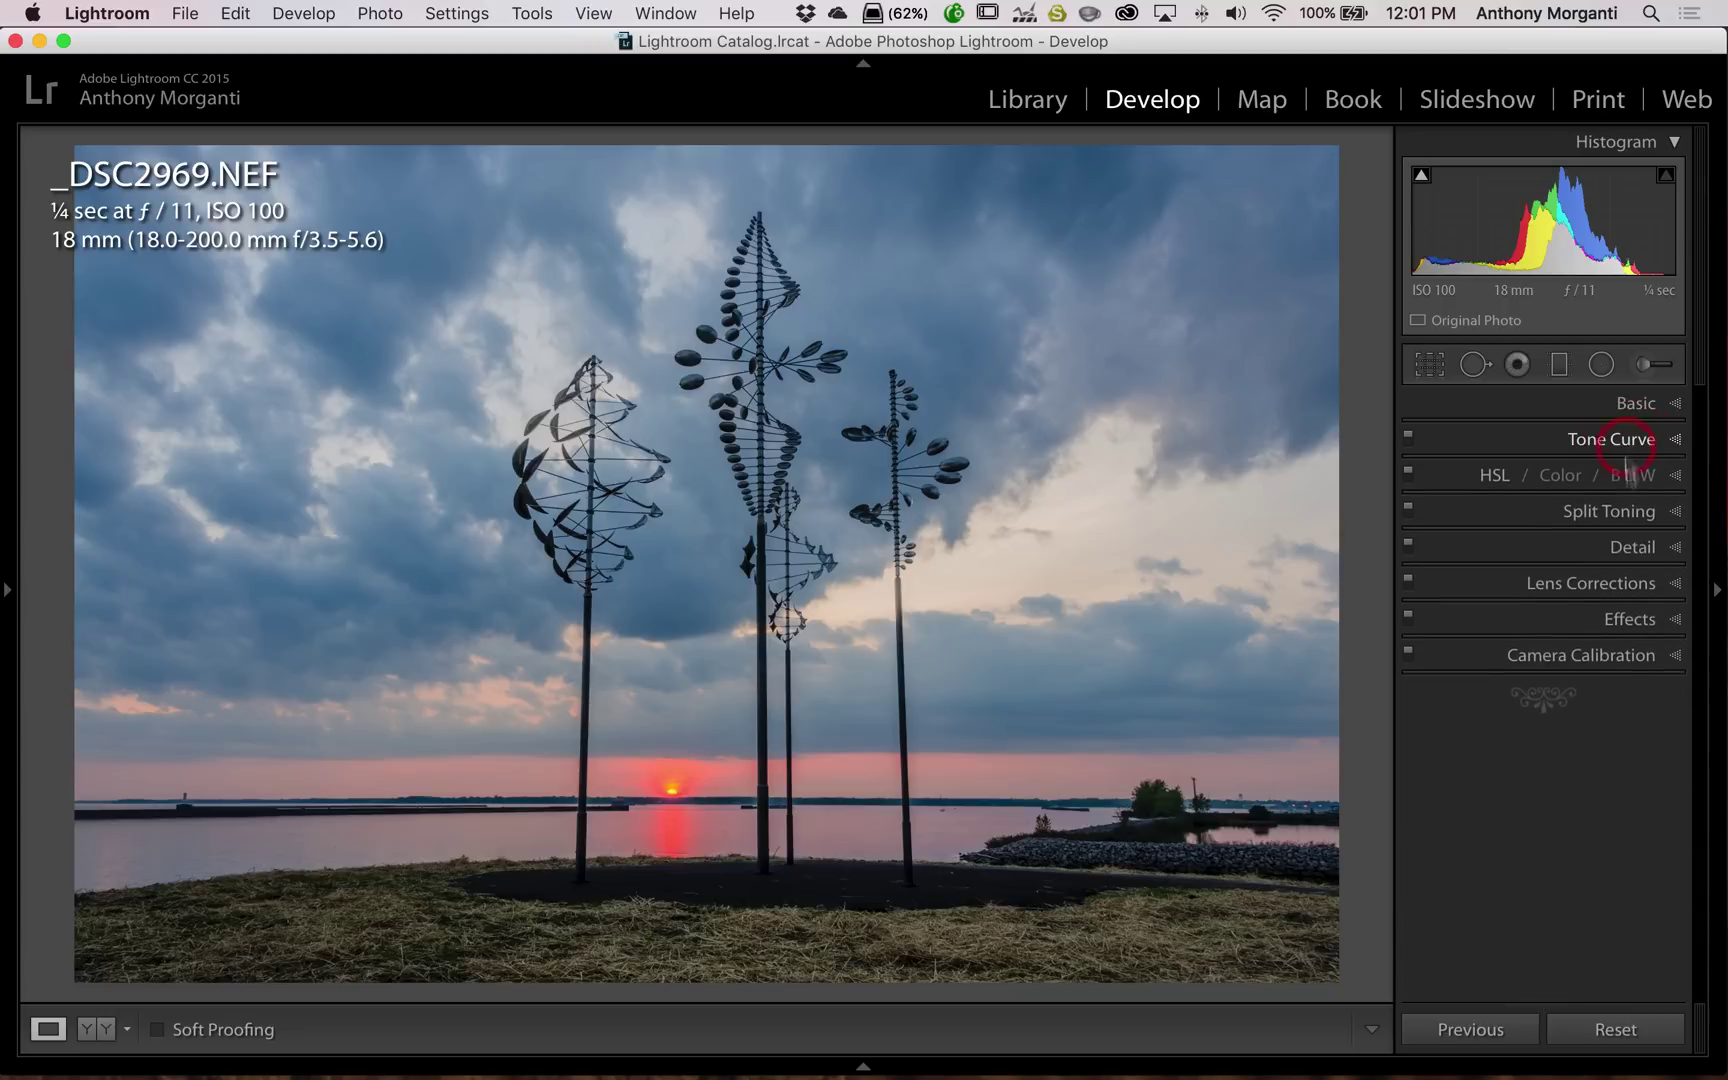
pyautogui.click(1629, 578)
pyautogui.click(1632, 584)
# Start an Adjustment Brush with all effects reset, then set Temp 51 and Tint -39.
pyautogui.click(1646, 365)
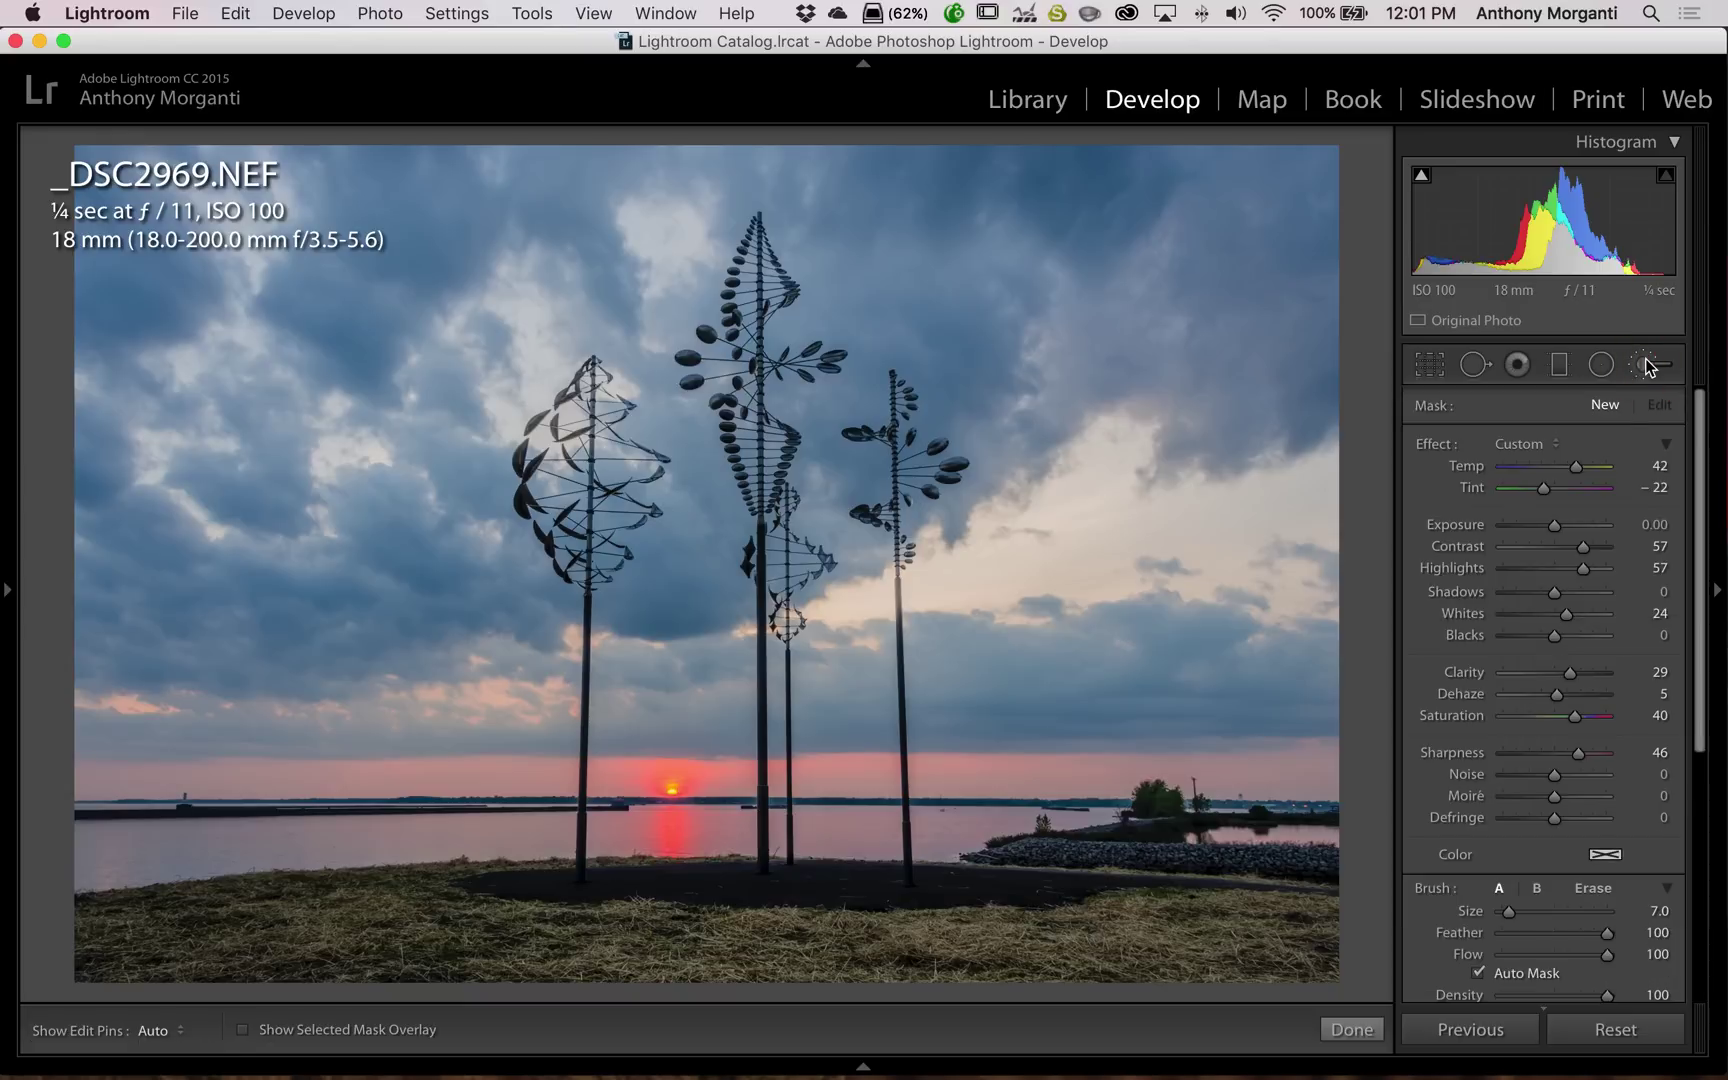
pyautogui.doubleClick(1432, 446)
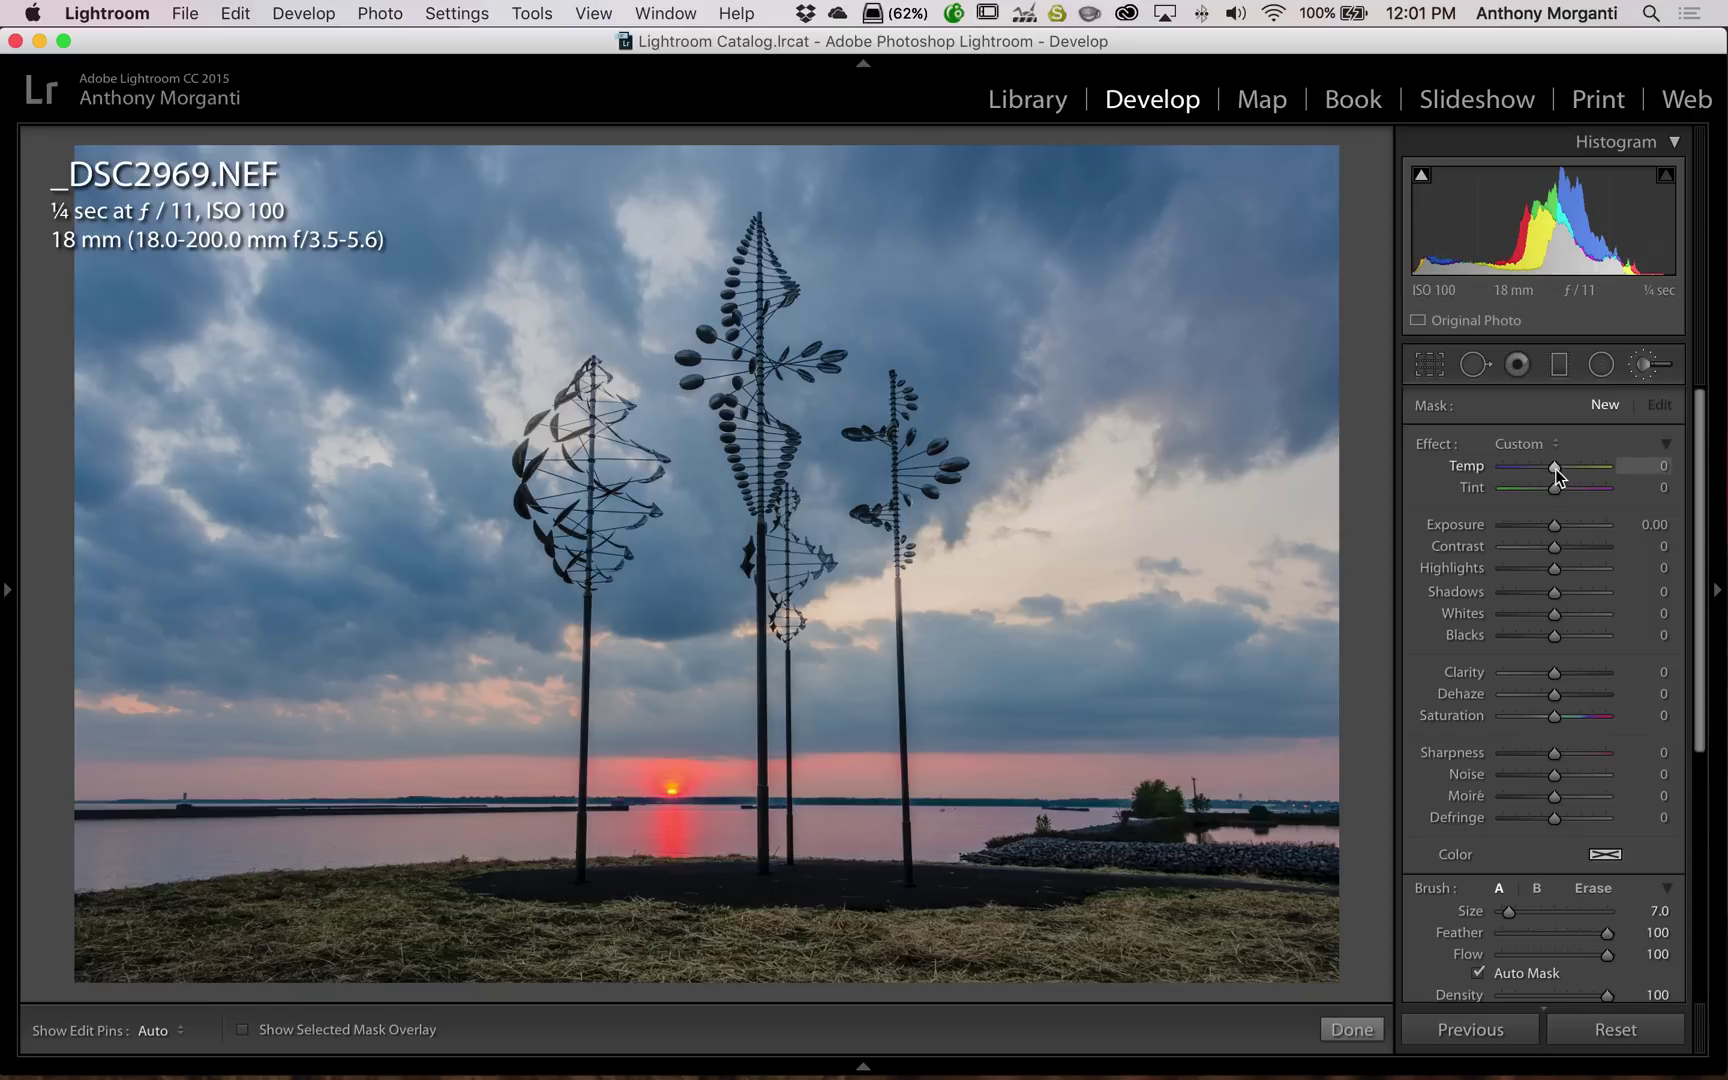
pyautogui.moveTo(1557, 469)
pyautogui.mouseDown()
pyautogui.moveTo(1582, 472)
pyautogui.moveTo(1531, 490)
pyautogui.mouseUp()
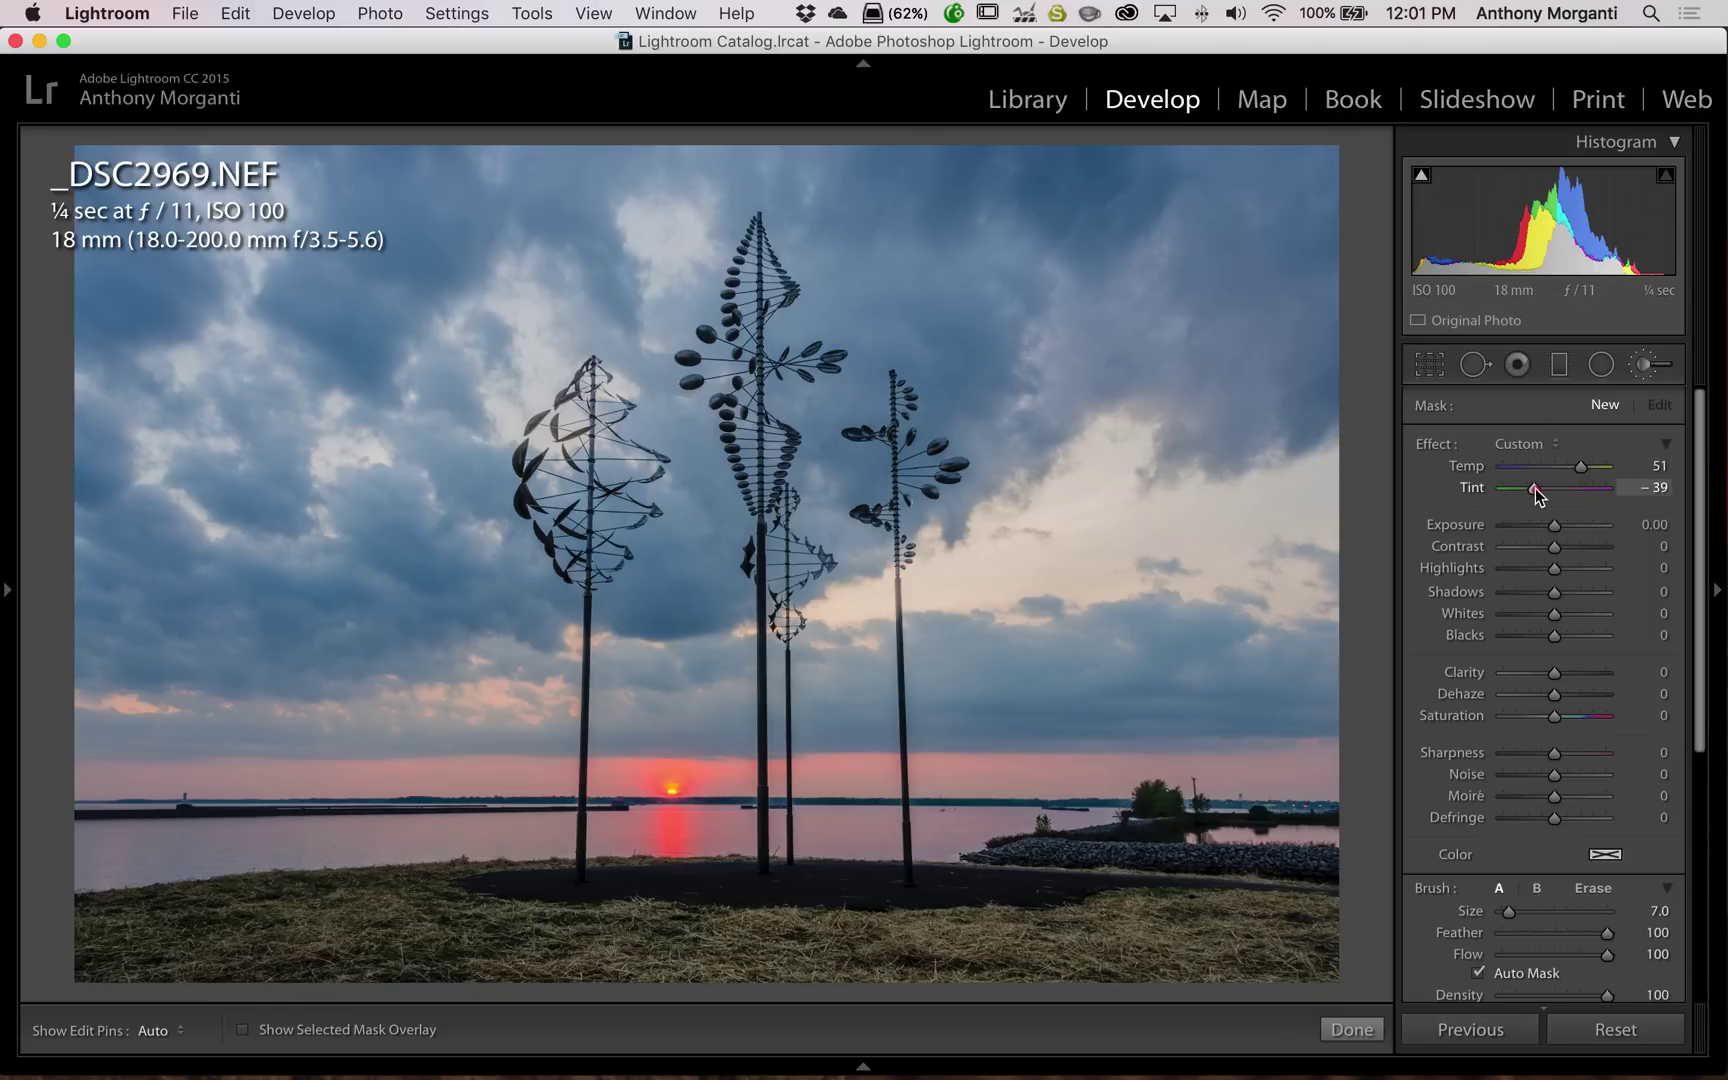
pyautogui.scroll(-5, 1555, 546)
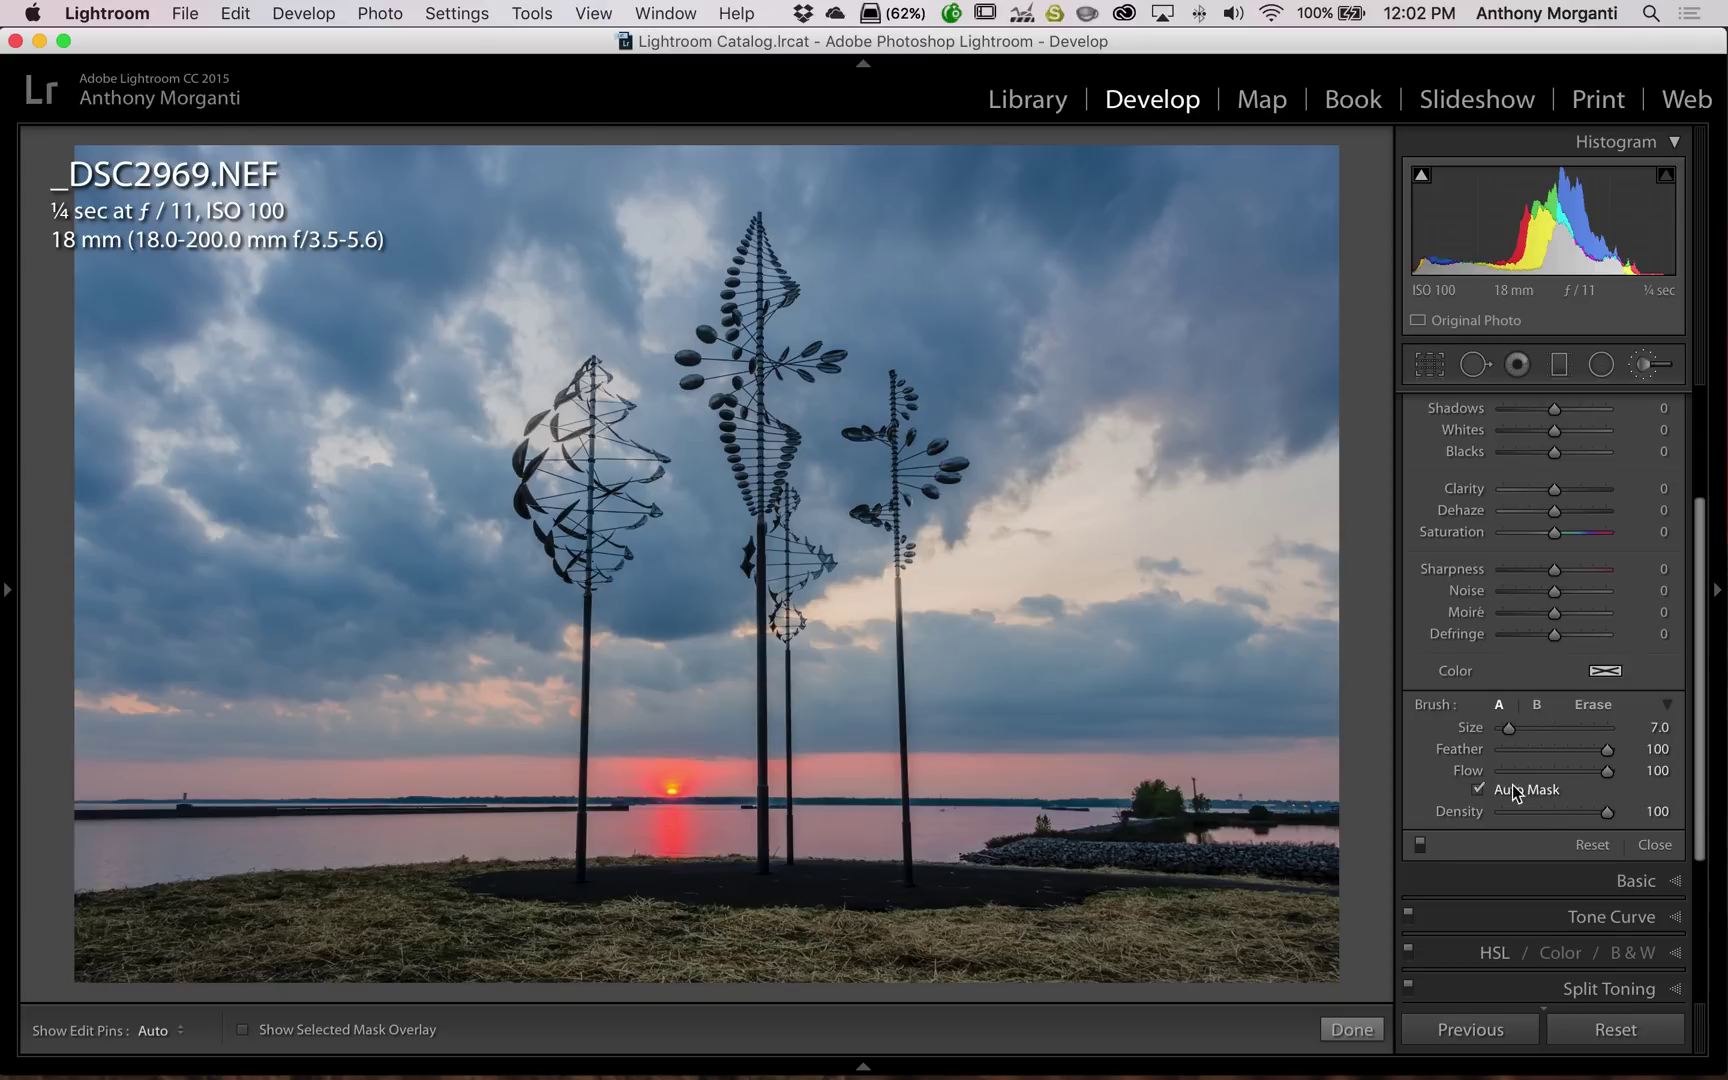
pyautogui.scroll(5, 1477, 790)
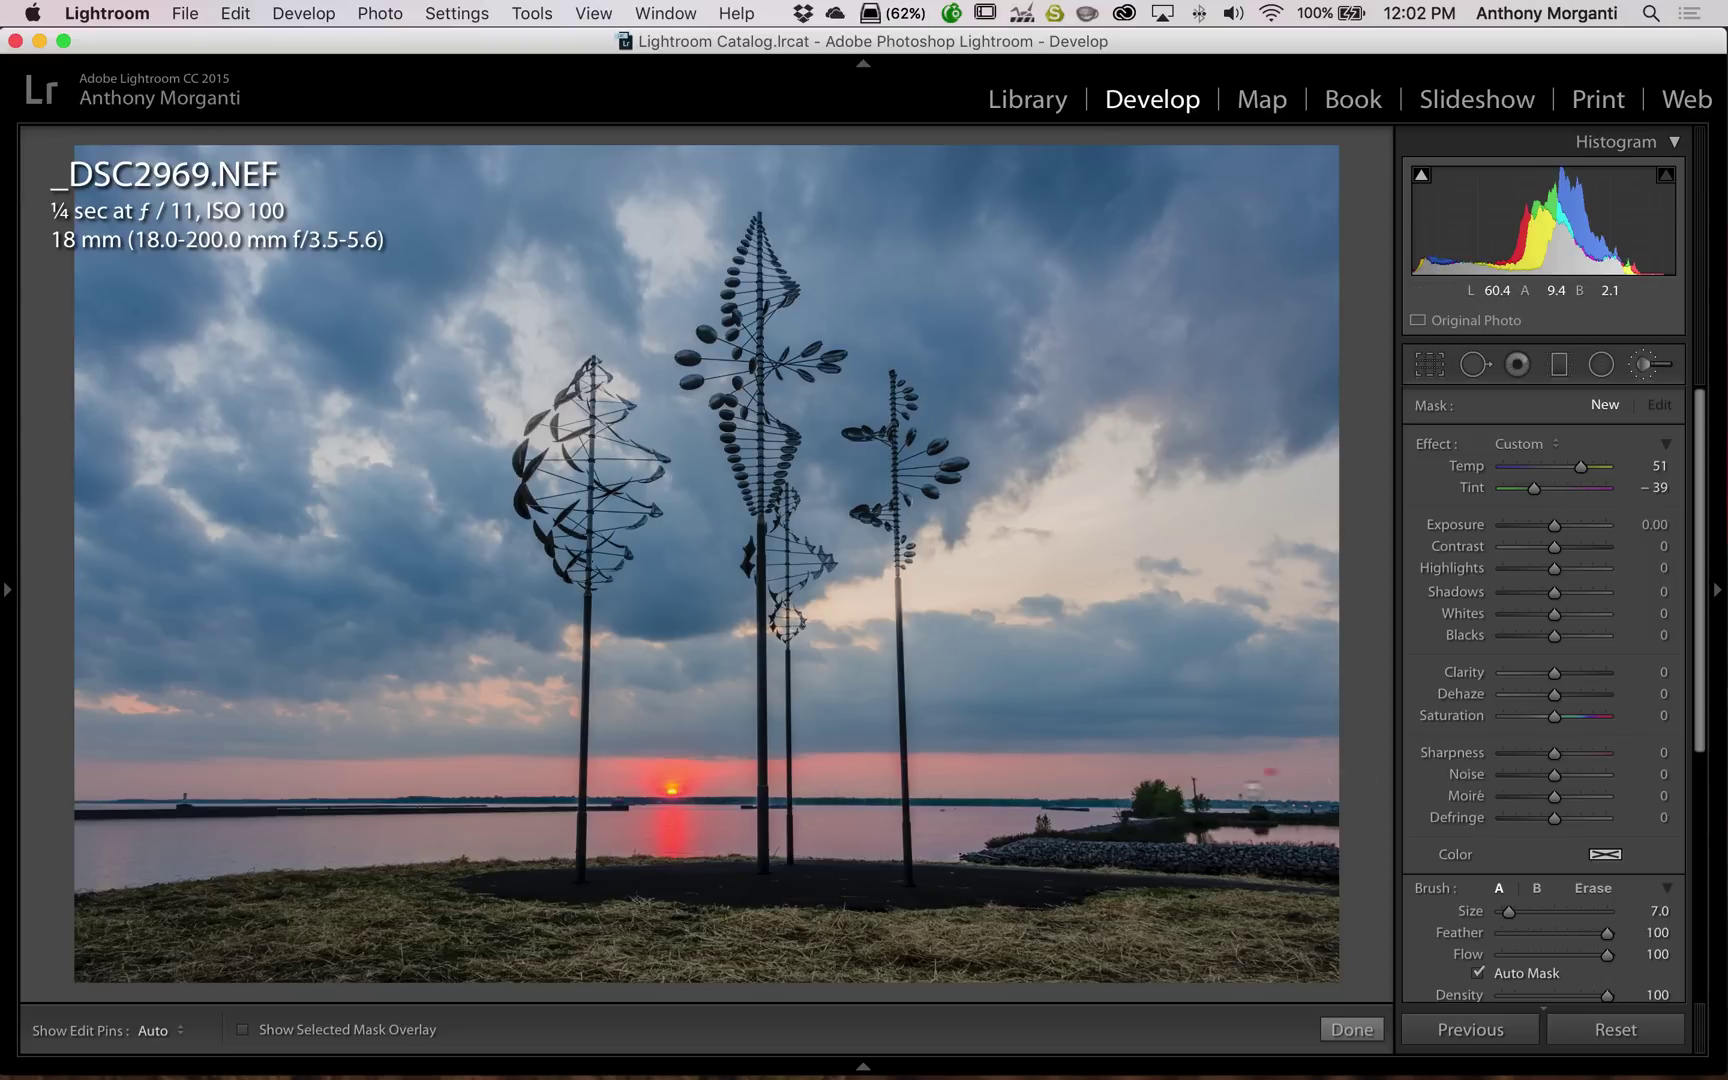
# With pins hidden, paint the sky above the horizon and set Whites 33, Clarity 51, Saturation 58.
pyautogui.press('h')
pyautogui.moveTo(1325, 772)
pyautogui.mouseDown()
pyautogui.moveTo(845, 797)
pyautogui.moveTo(46, 798)
pyautogui.moveTo(100, 800)
pyautogui.mouseUp()
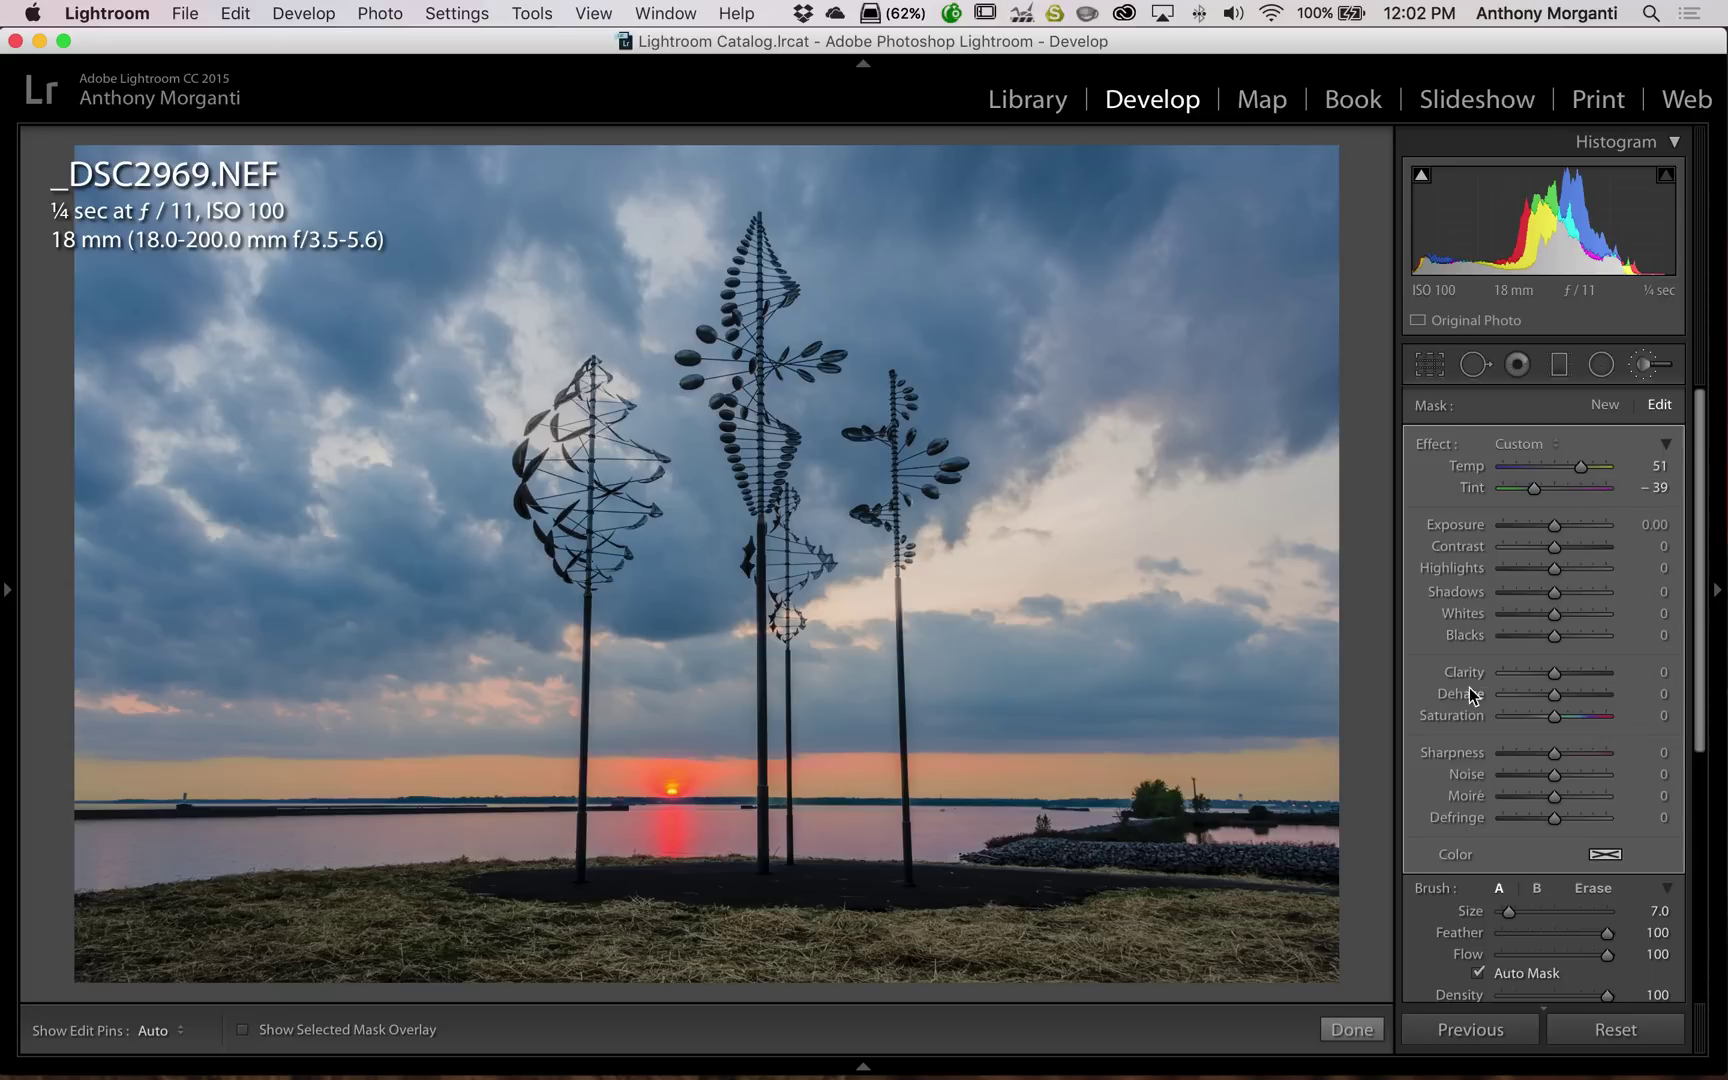
pyautogui.moveTo(1539, 709)
pyautogui.mouseDown()
pyautogui.moveTo(1582, 714)
pyautogui.moveTo(1574, 622)
pyautogui.mouseUp()
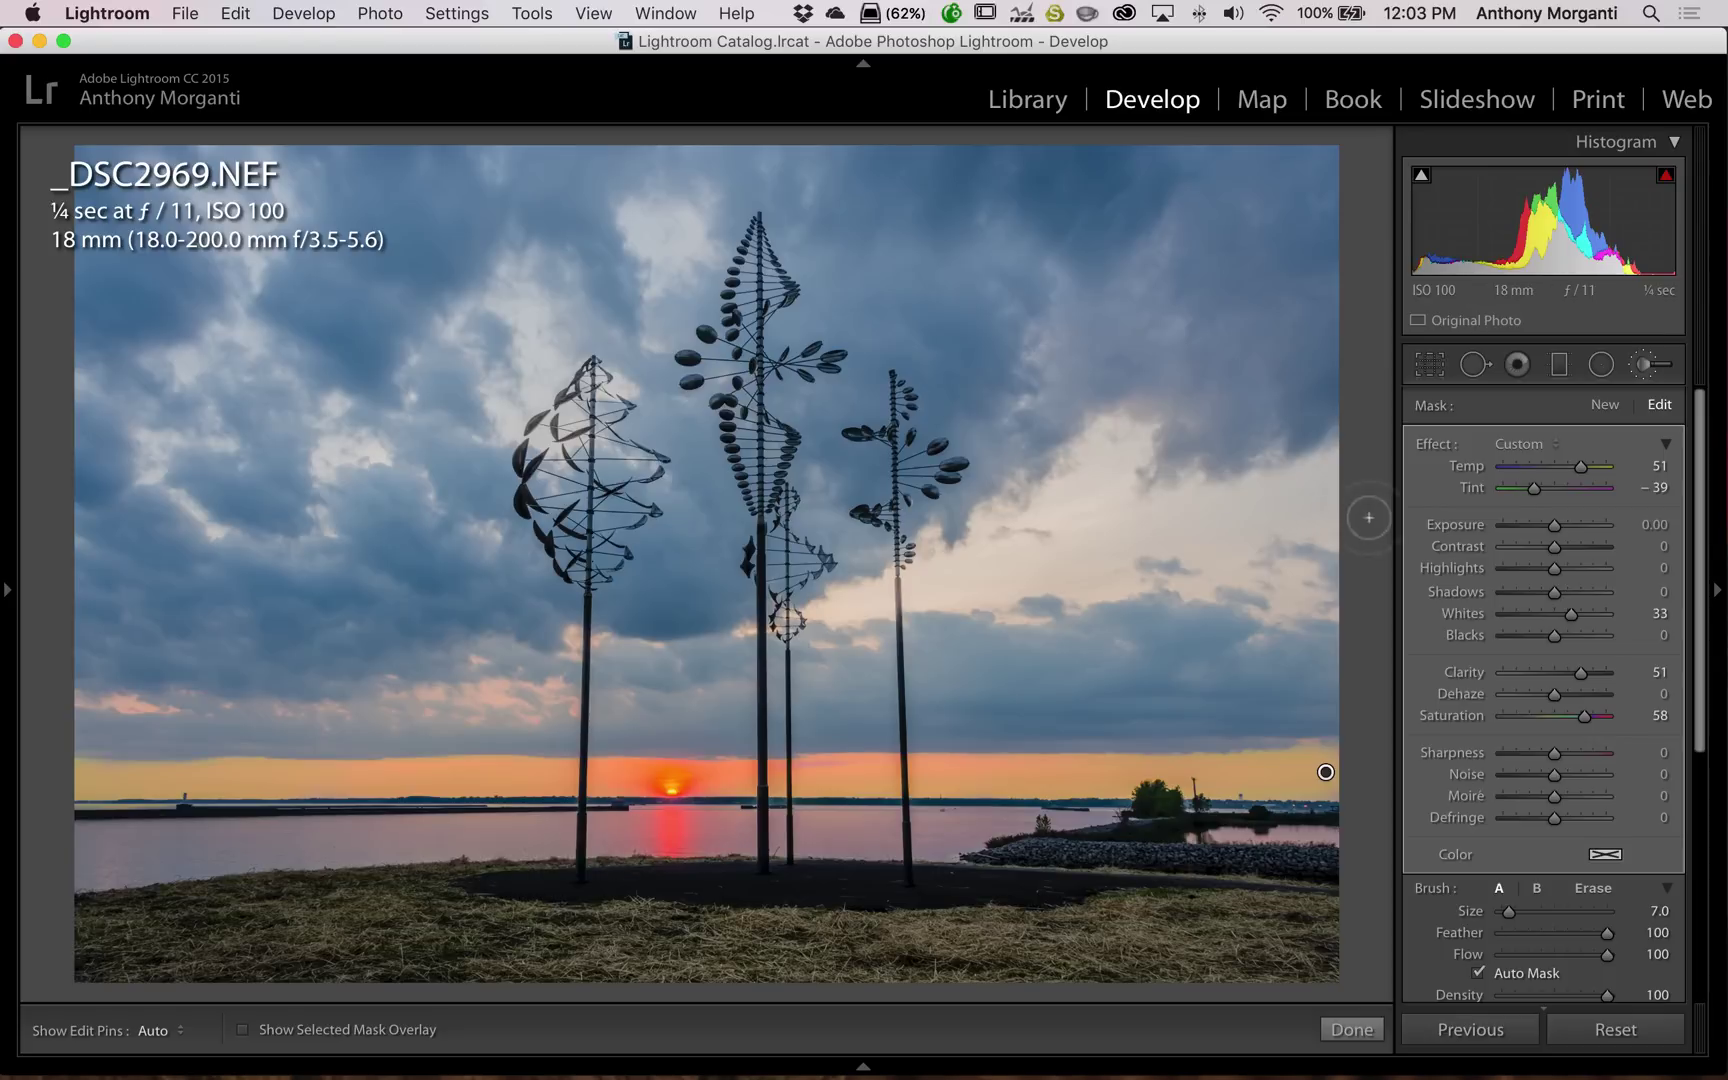
# Create a new brush mask and paint the lake from its left edge toward the sun's reflection.
pyautogui.click(1605, 410)
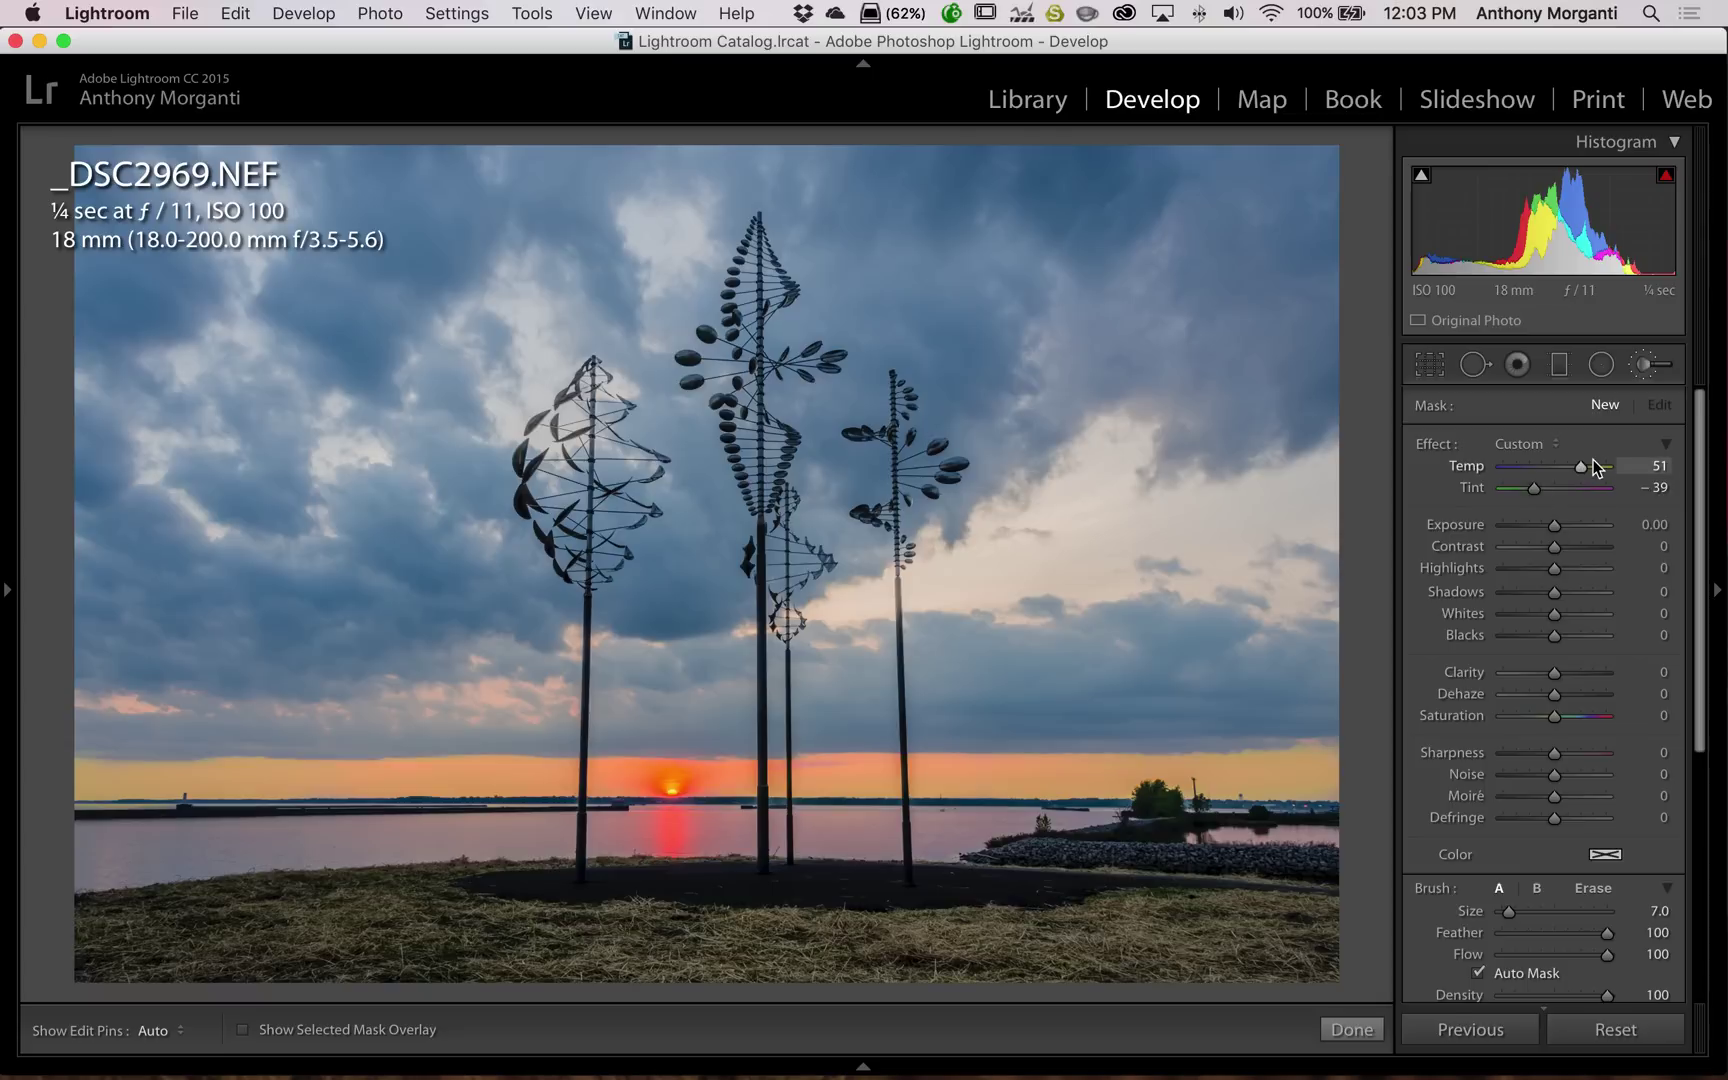
pyautogui.press('h')
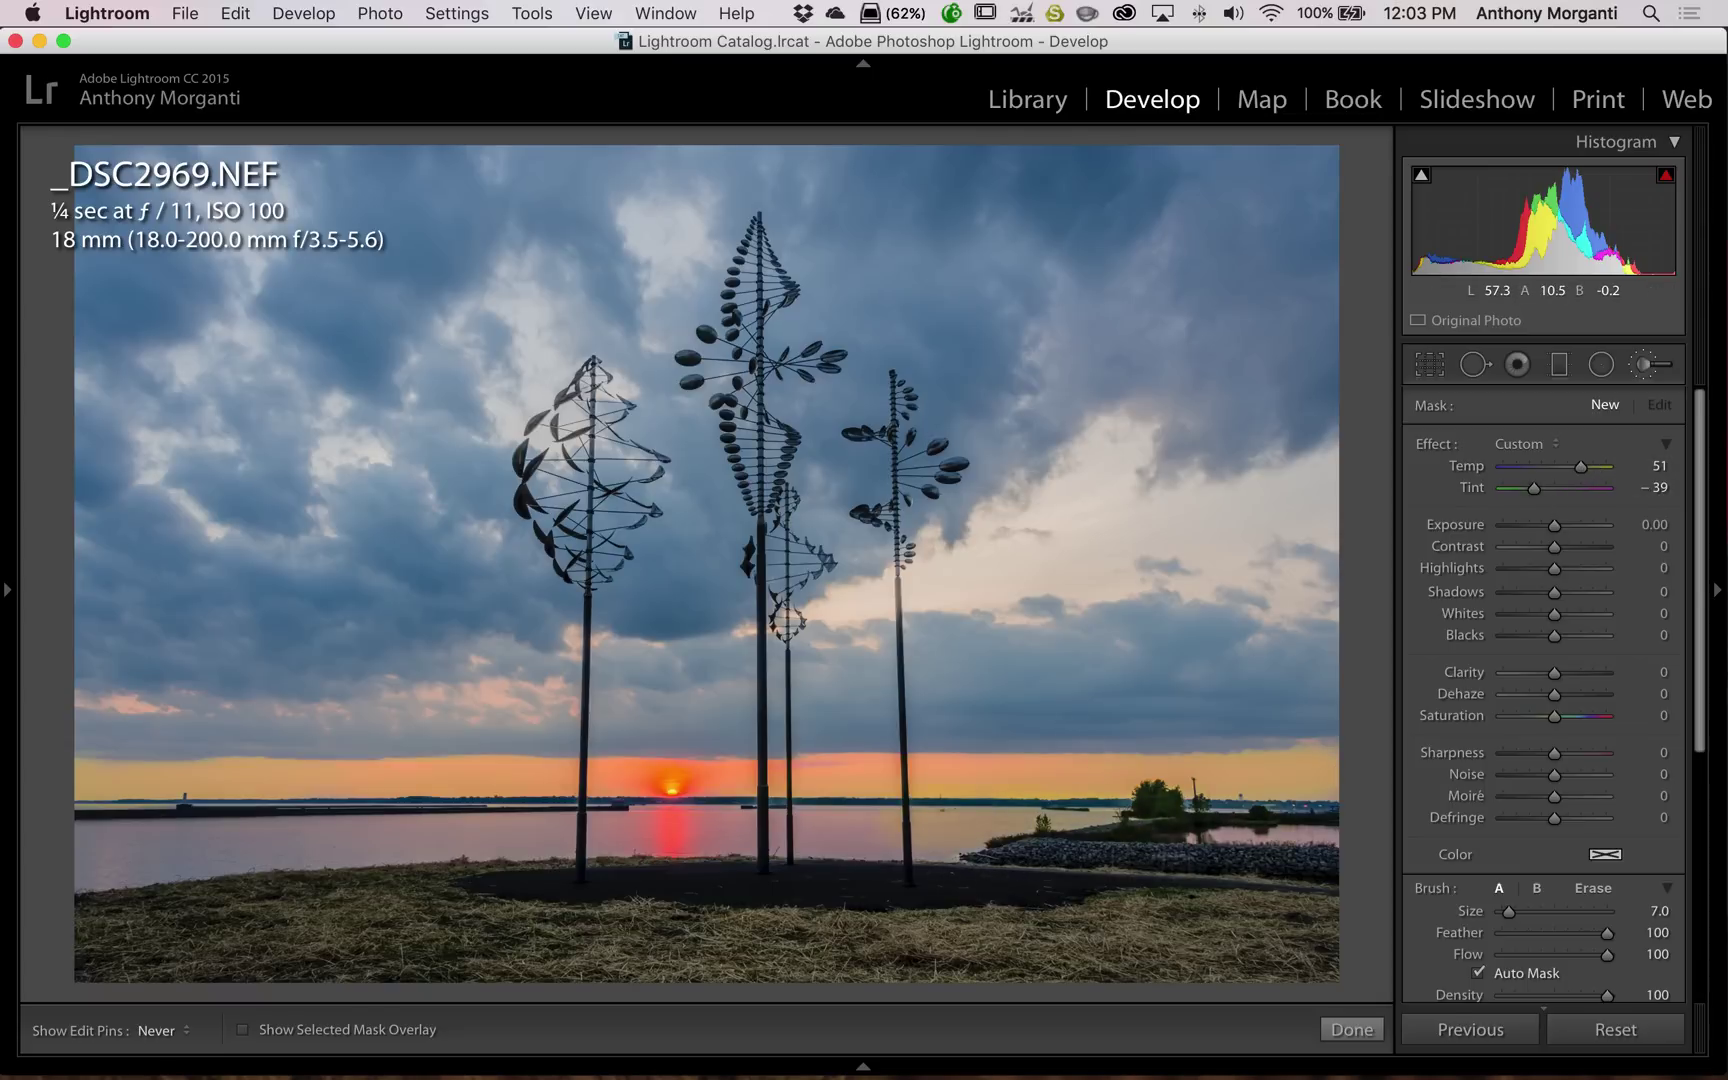
pyautogui.moveTo(862, 863); pyautogui.dragTo(662, 868)
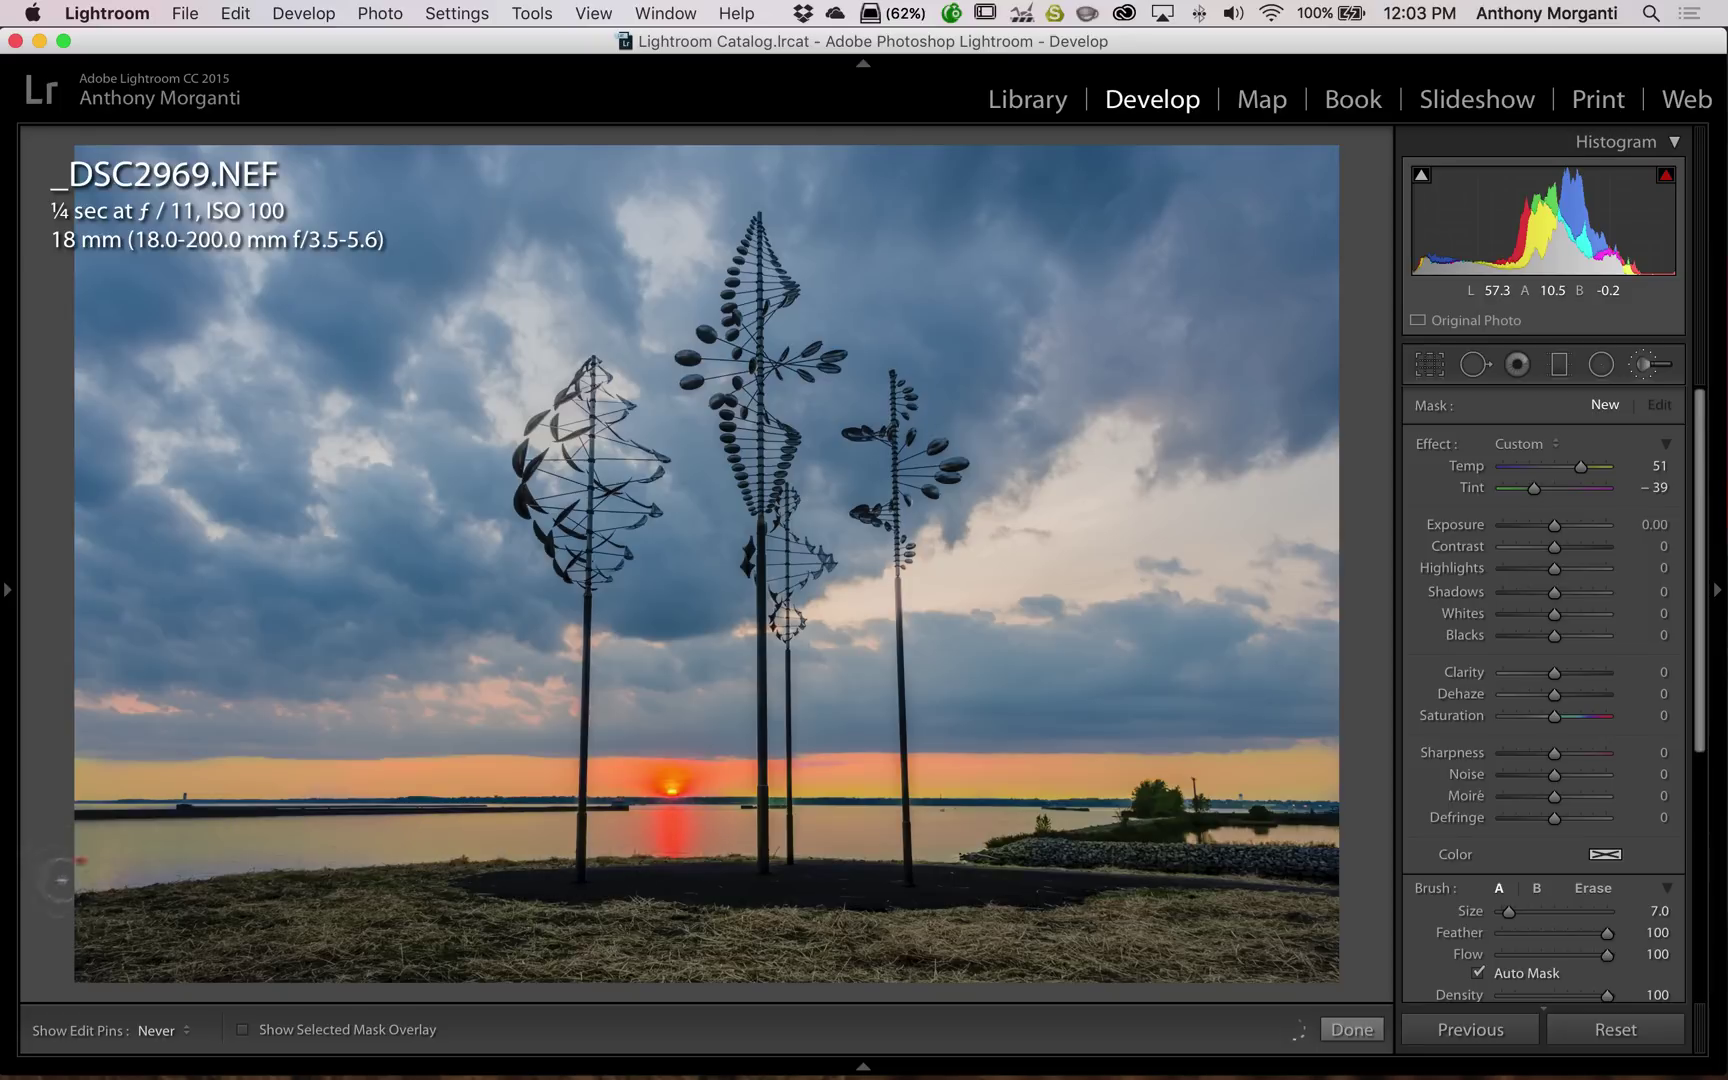
pyautogui.moveTo(225, 868); pyautogui.dragTo(637, 871)
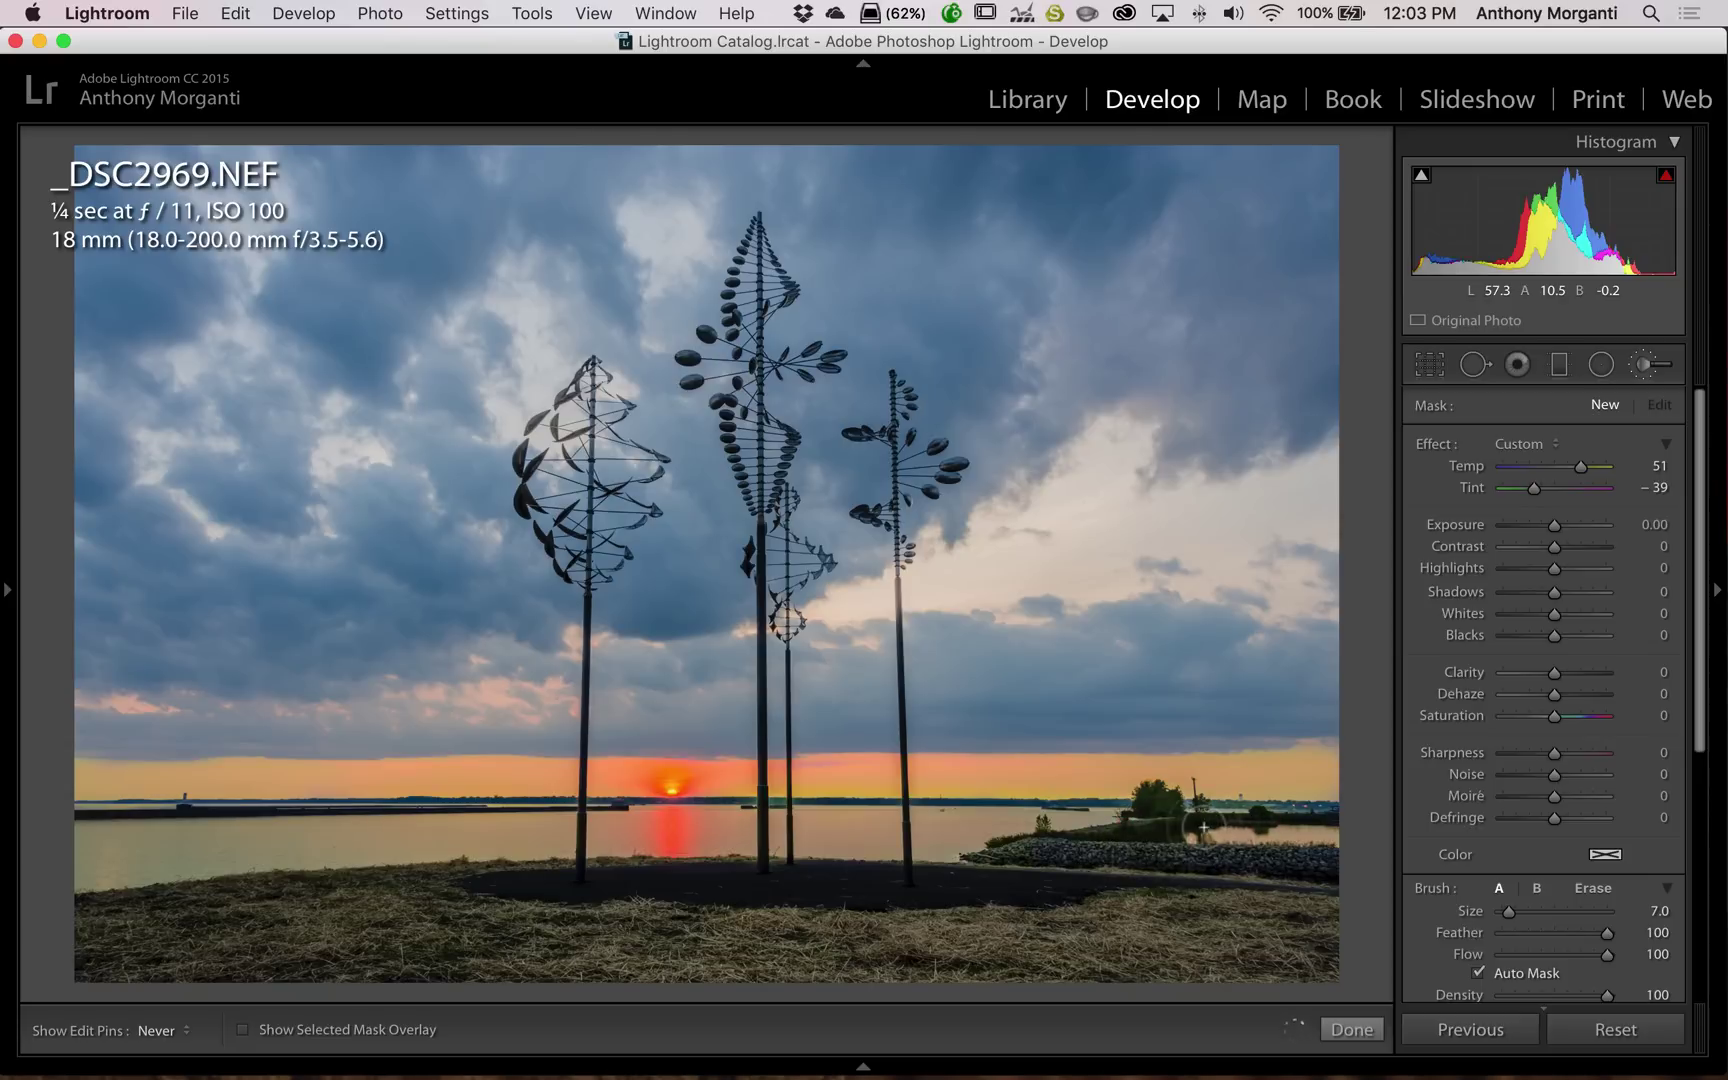
pyautogui.press('h')
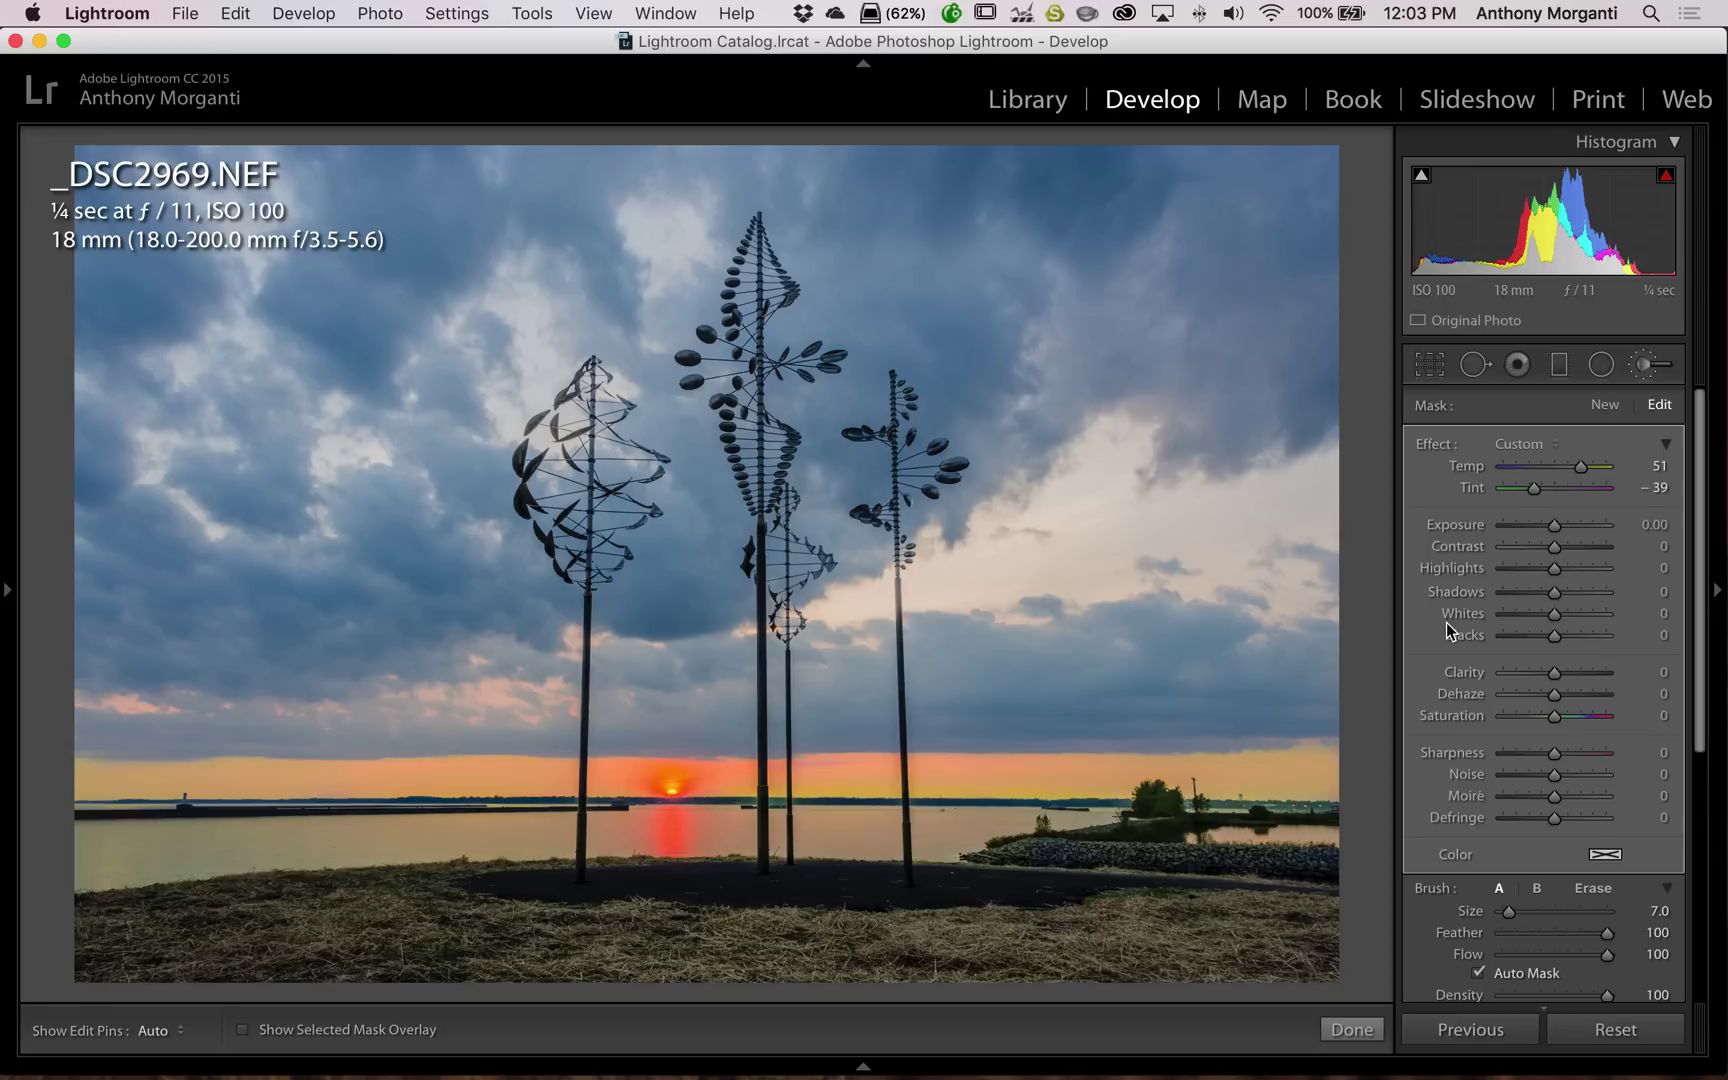
# Select the edit pin on the horizon sky strip to edit that adjustment.
pyautogui.click(1325, 776)
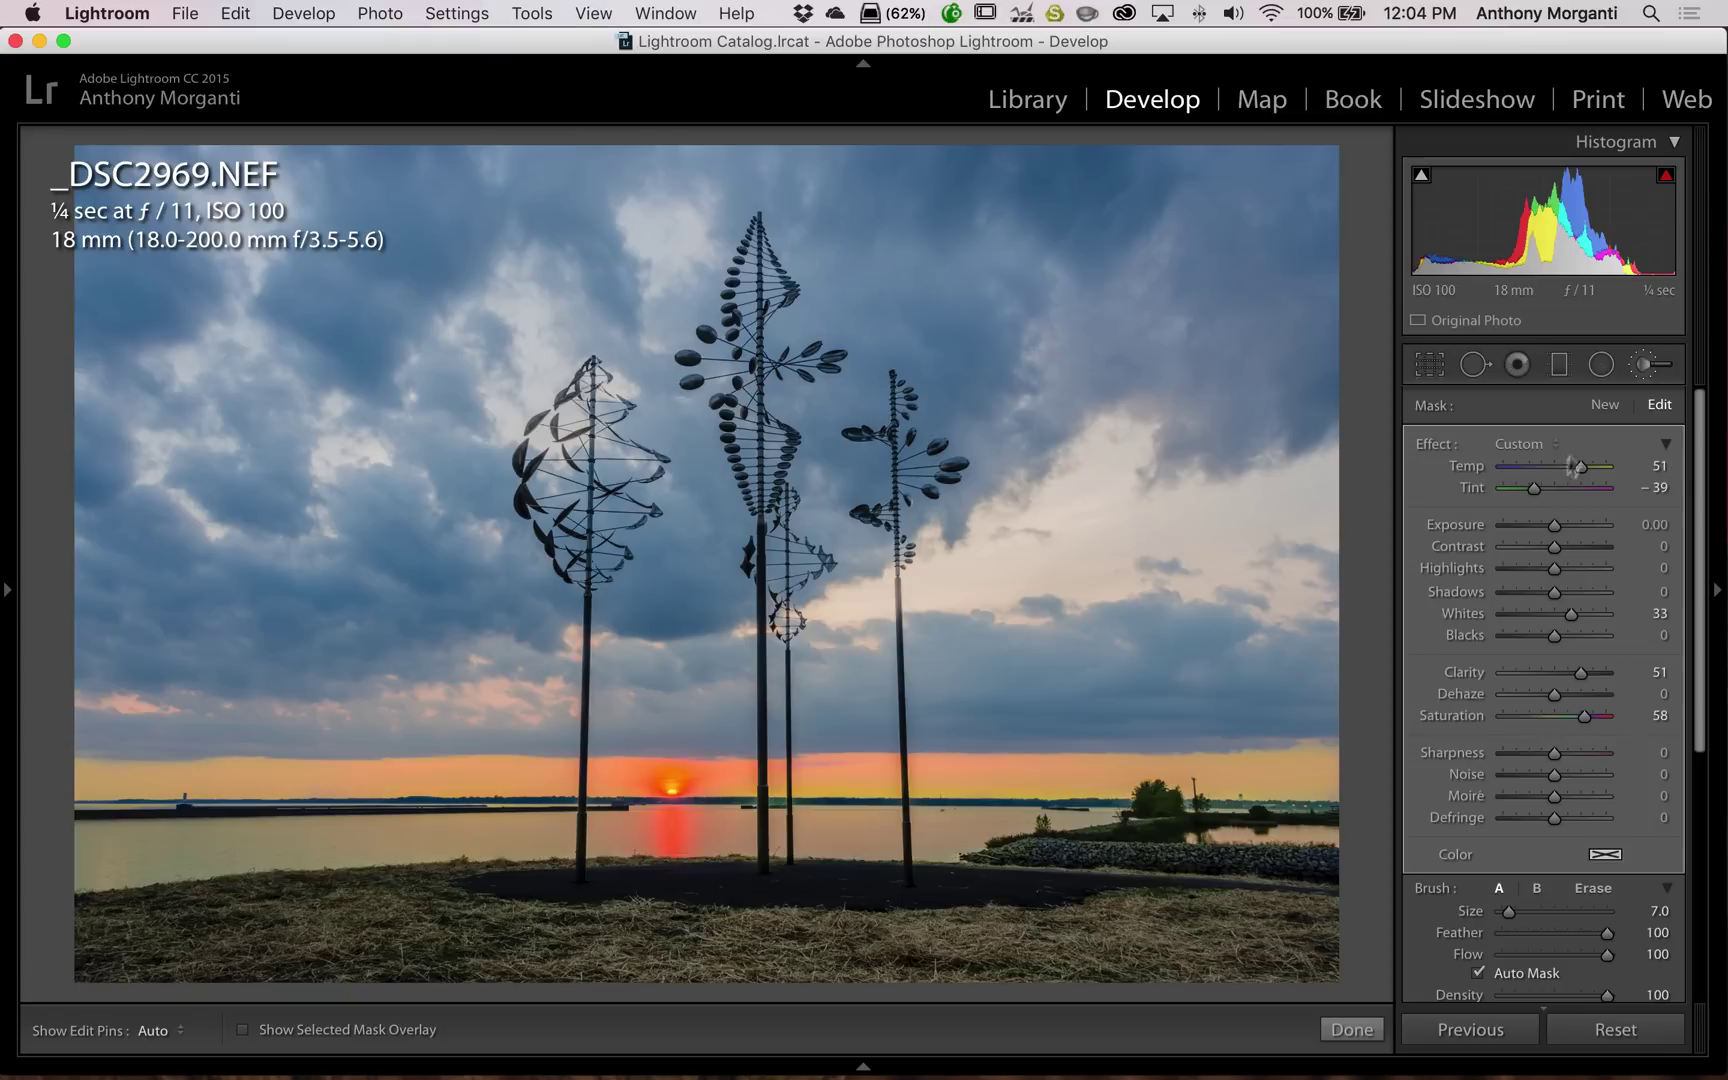
# Collapse the effect sliders to a single Amount and lower it from 51 to 11.
pyautogui.click(1666, 447)
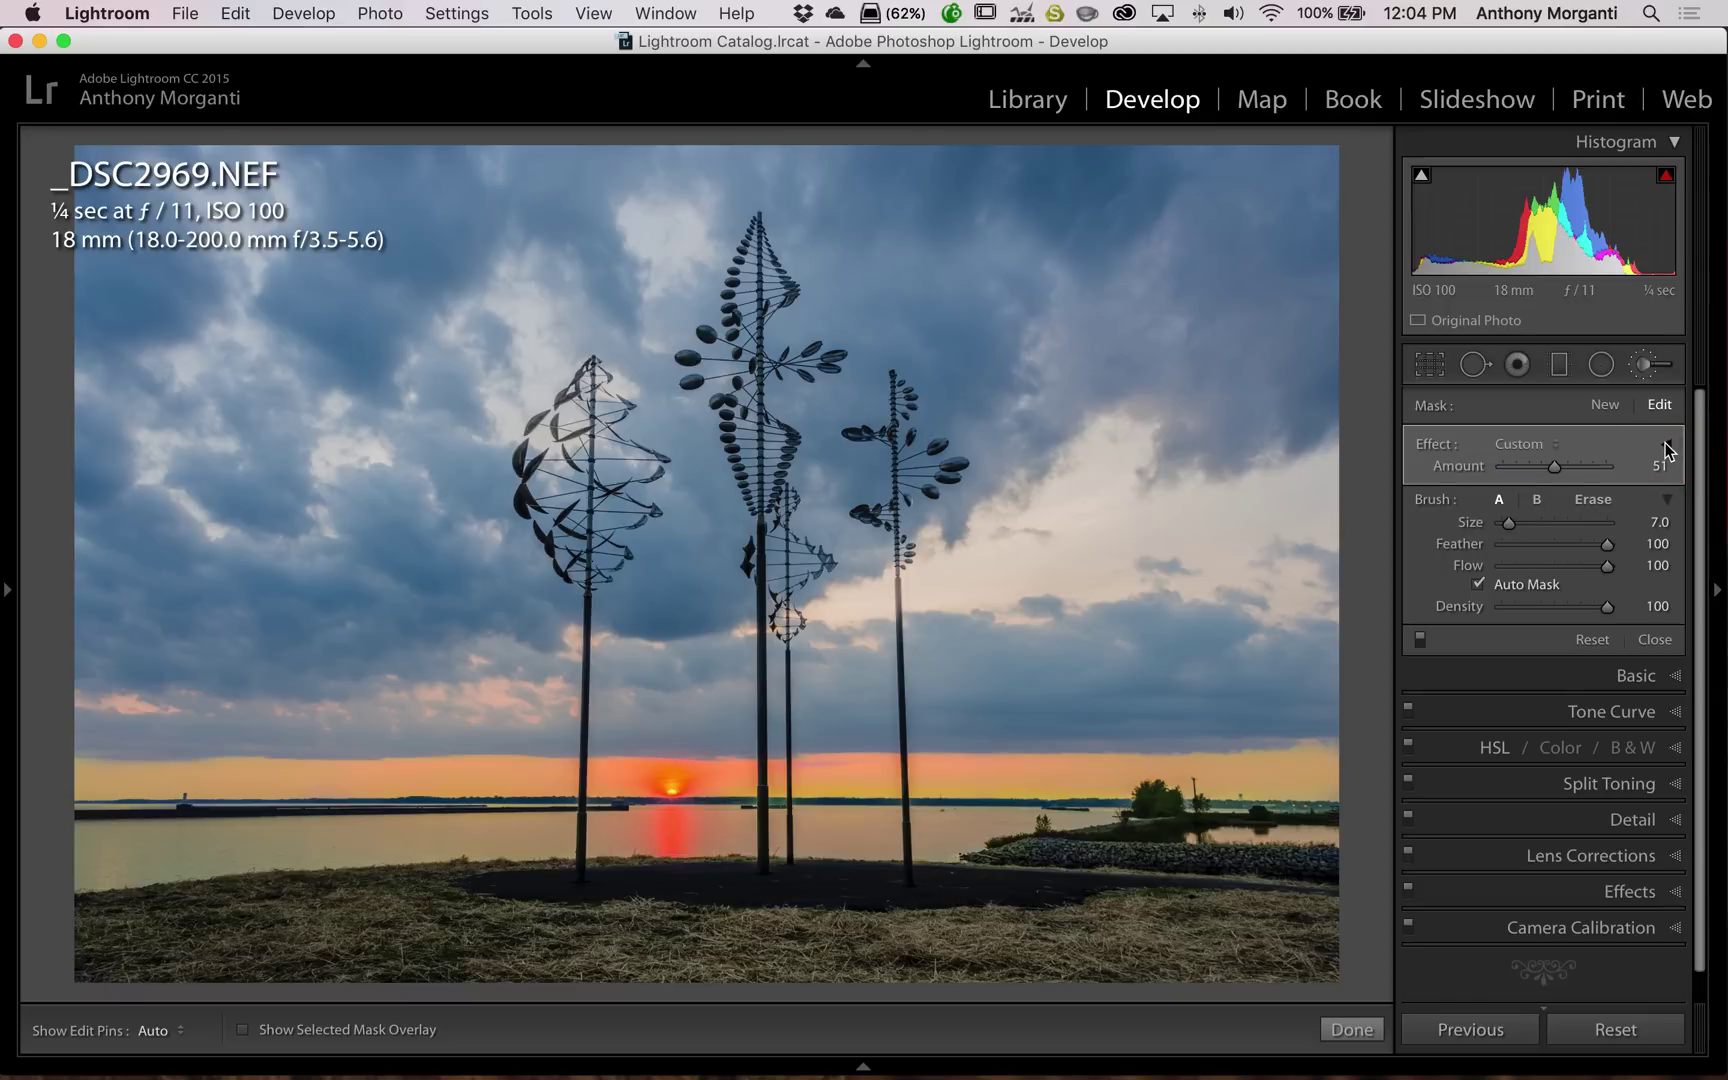
pyautogui.click(1666, 447)
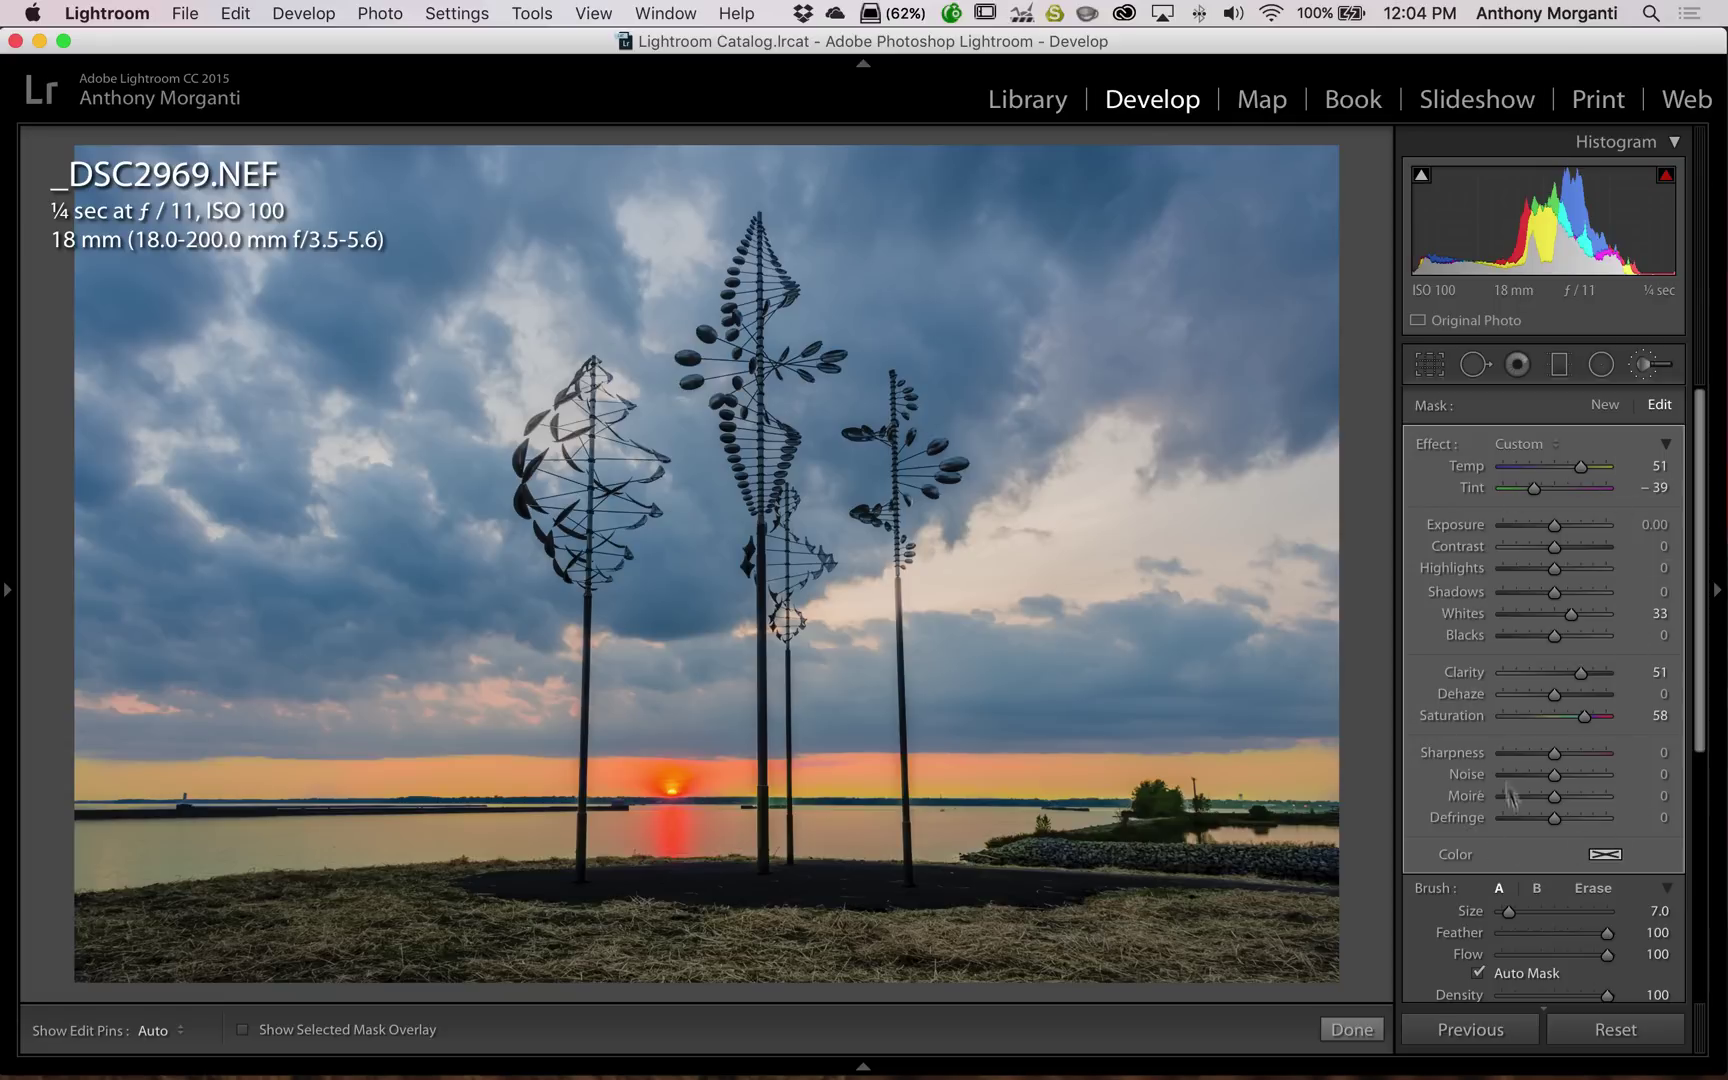
pyautogui.click(1666, 446)
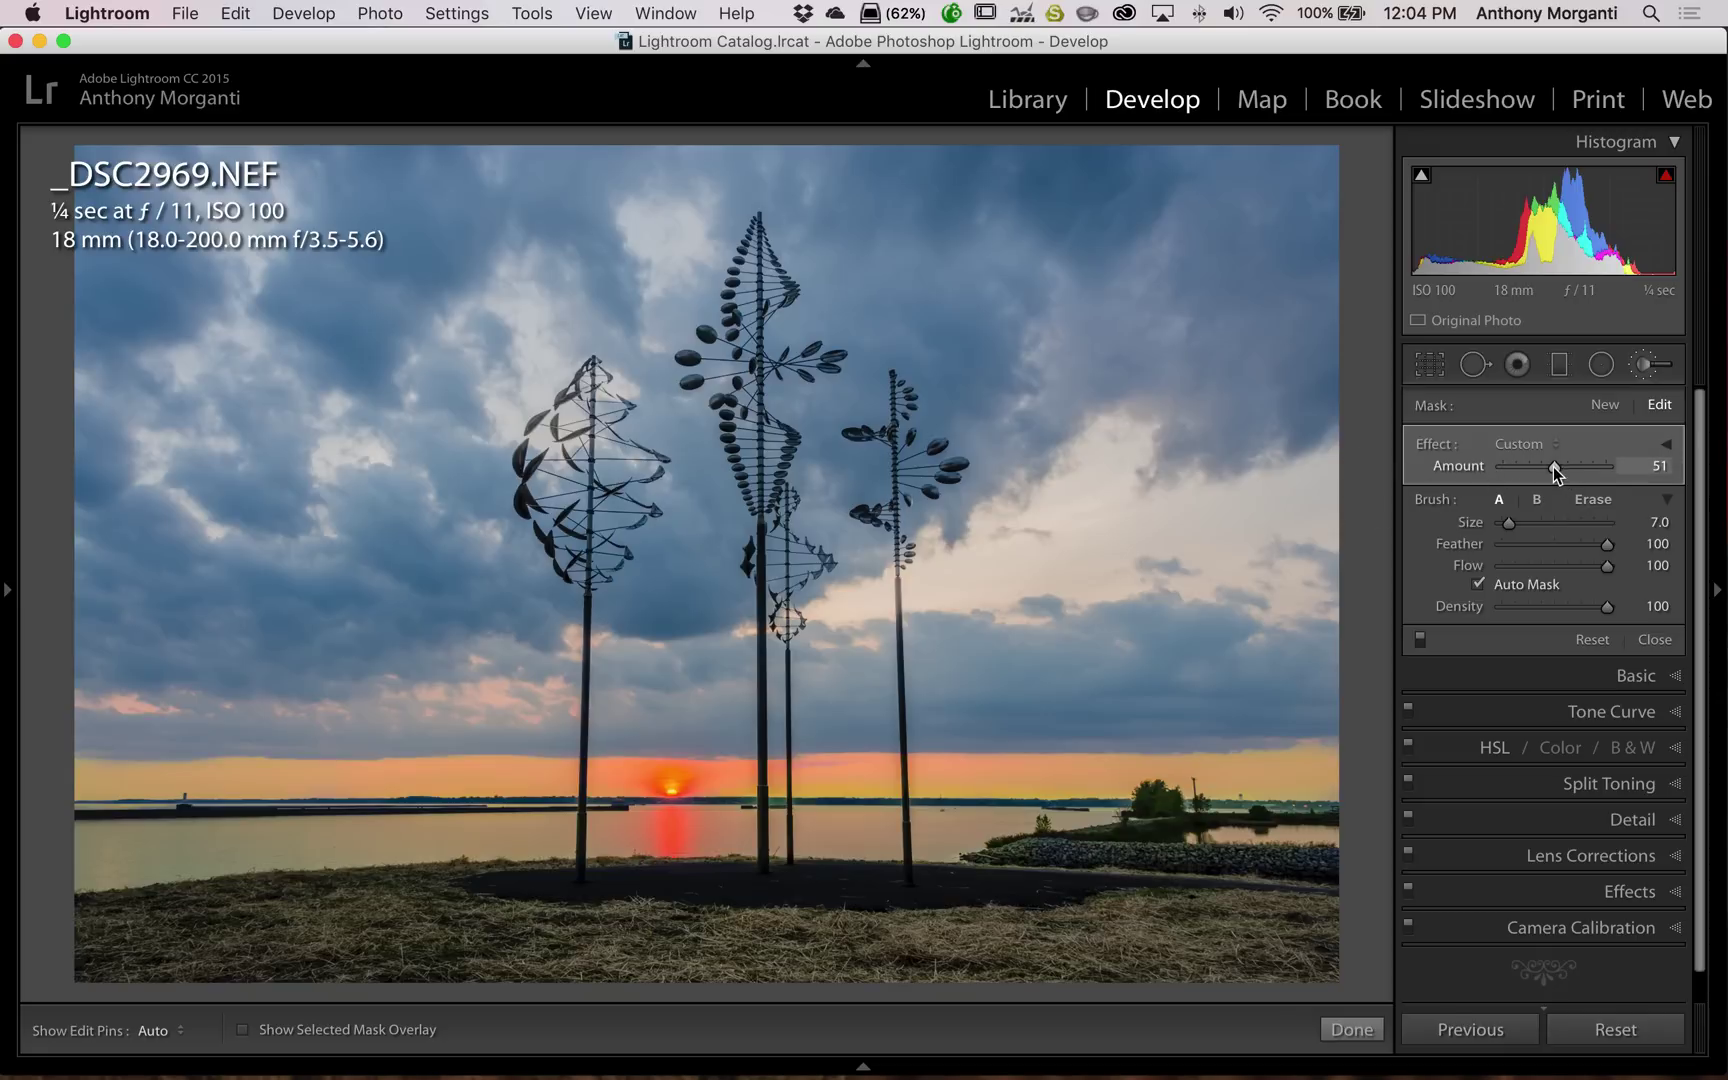
pyautogui.moveTo(1553, 466); pyautogui.dragTo(1512, 460)
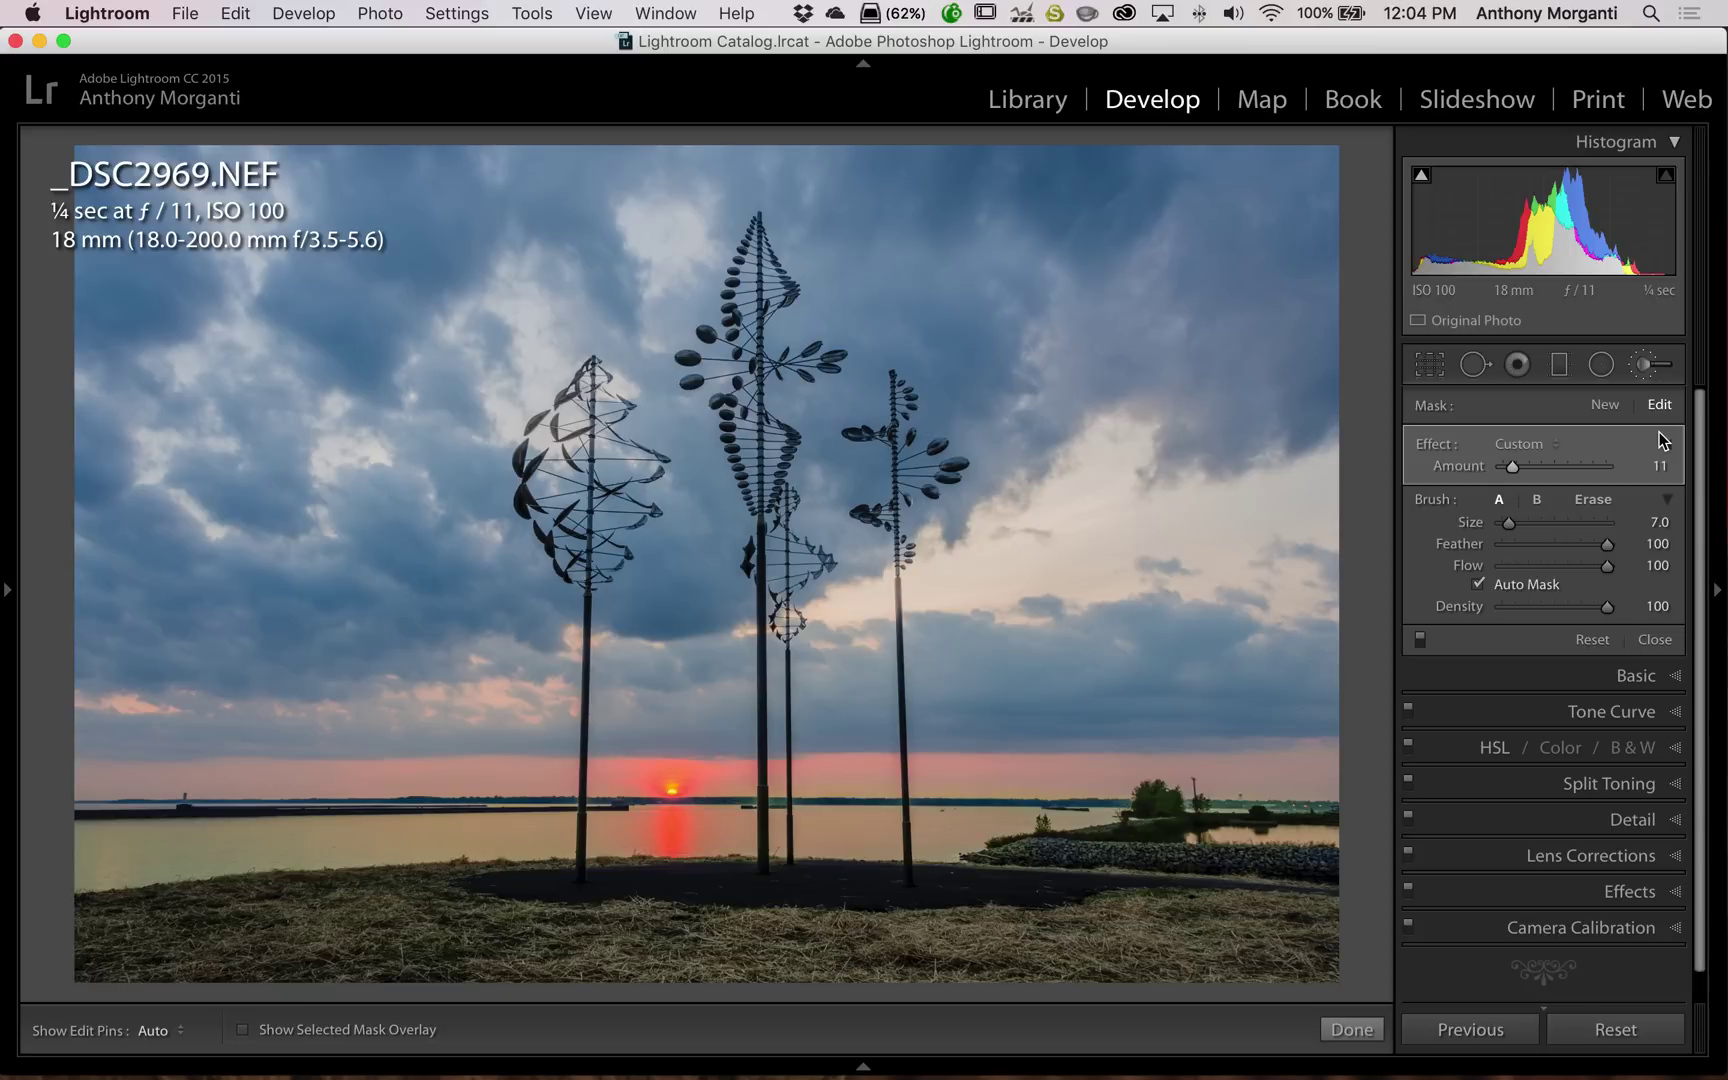
# Try the Radial Filter and Graduated Filter tools, toggling the effect sliders for each.
pyautogui.click(1666, 444)
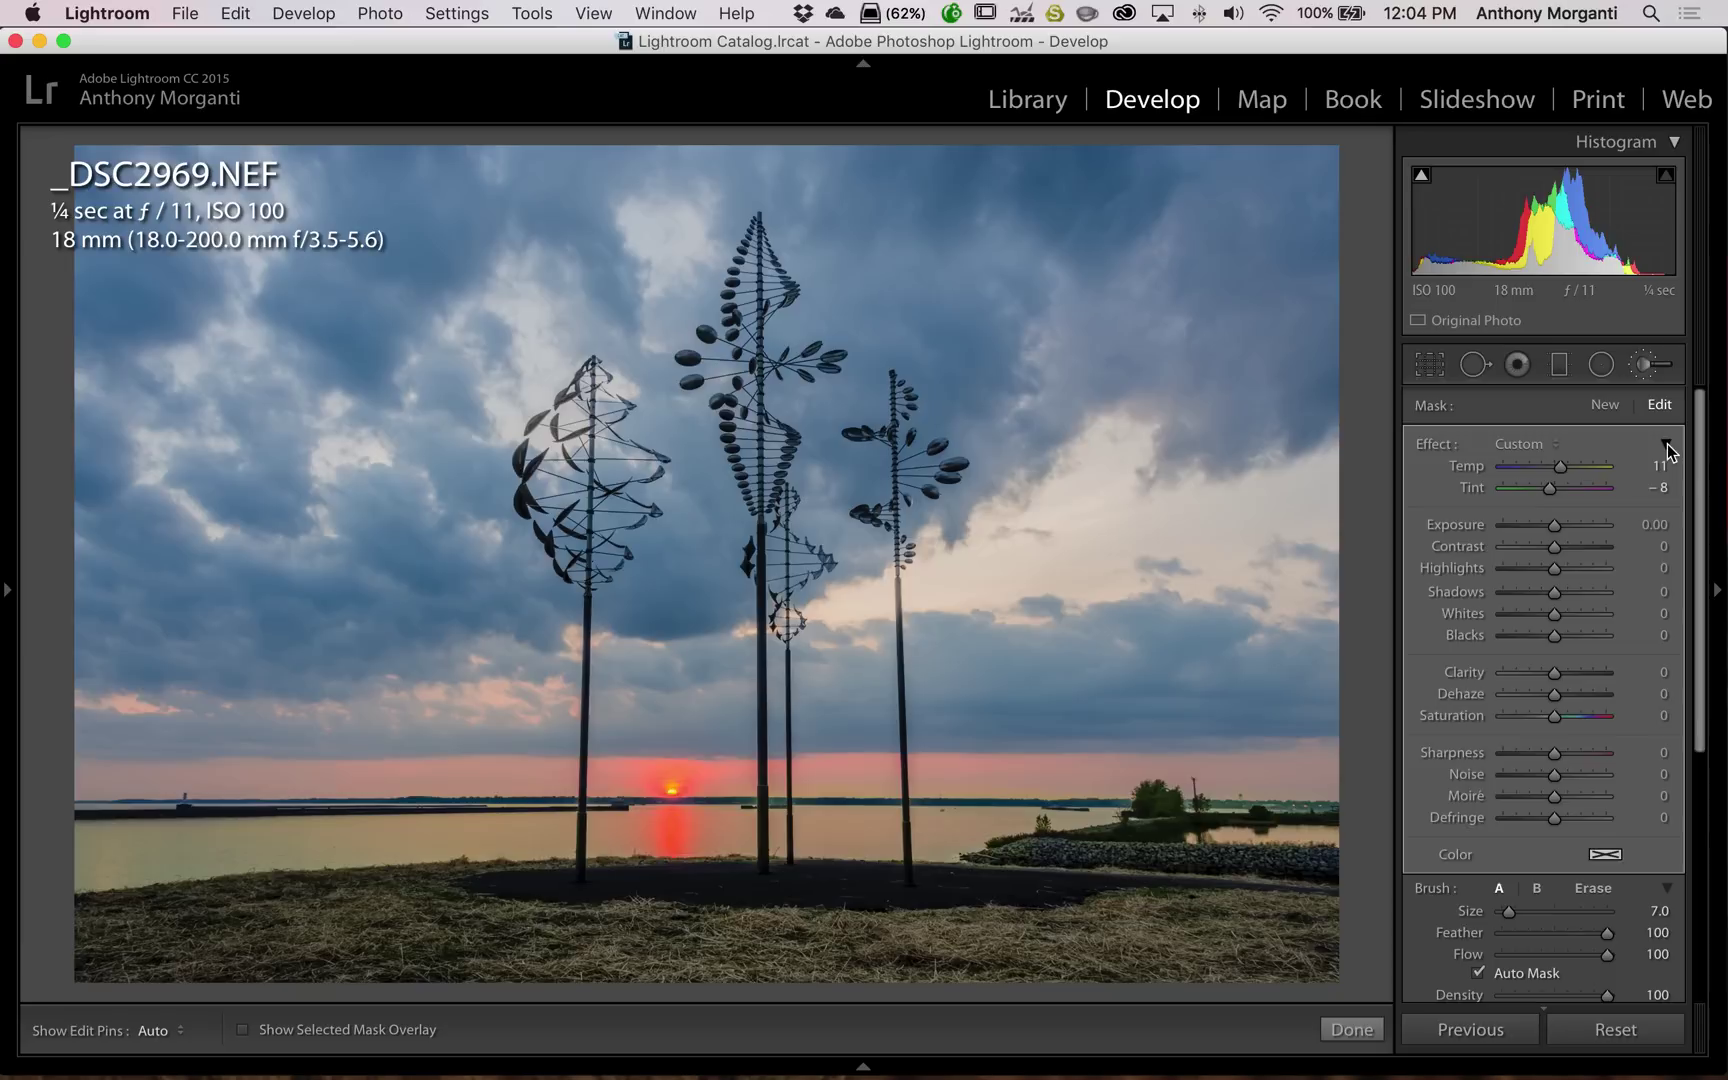
pyautogui.click(1666, 445)
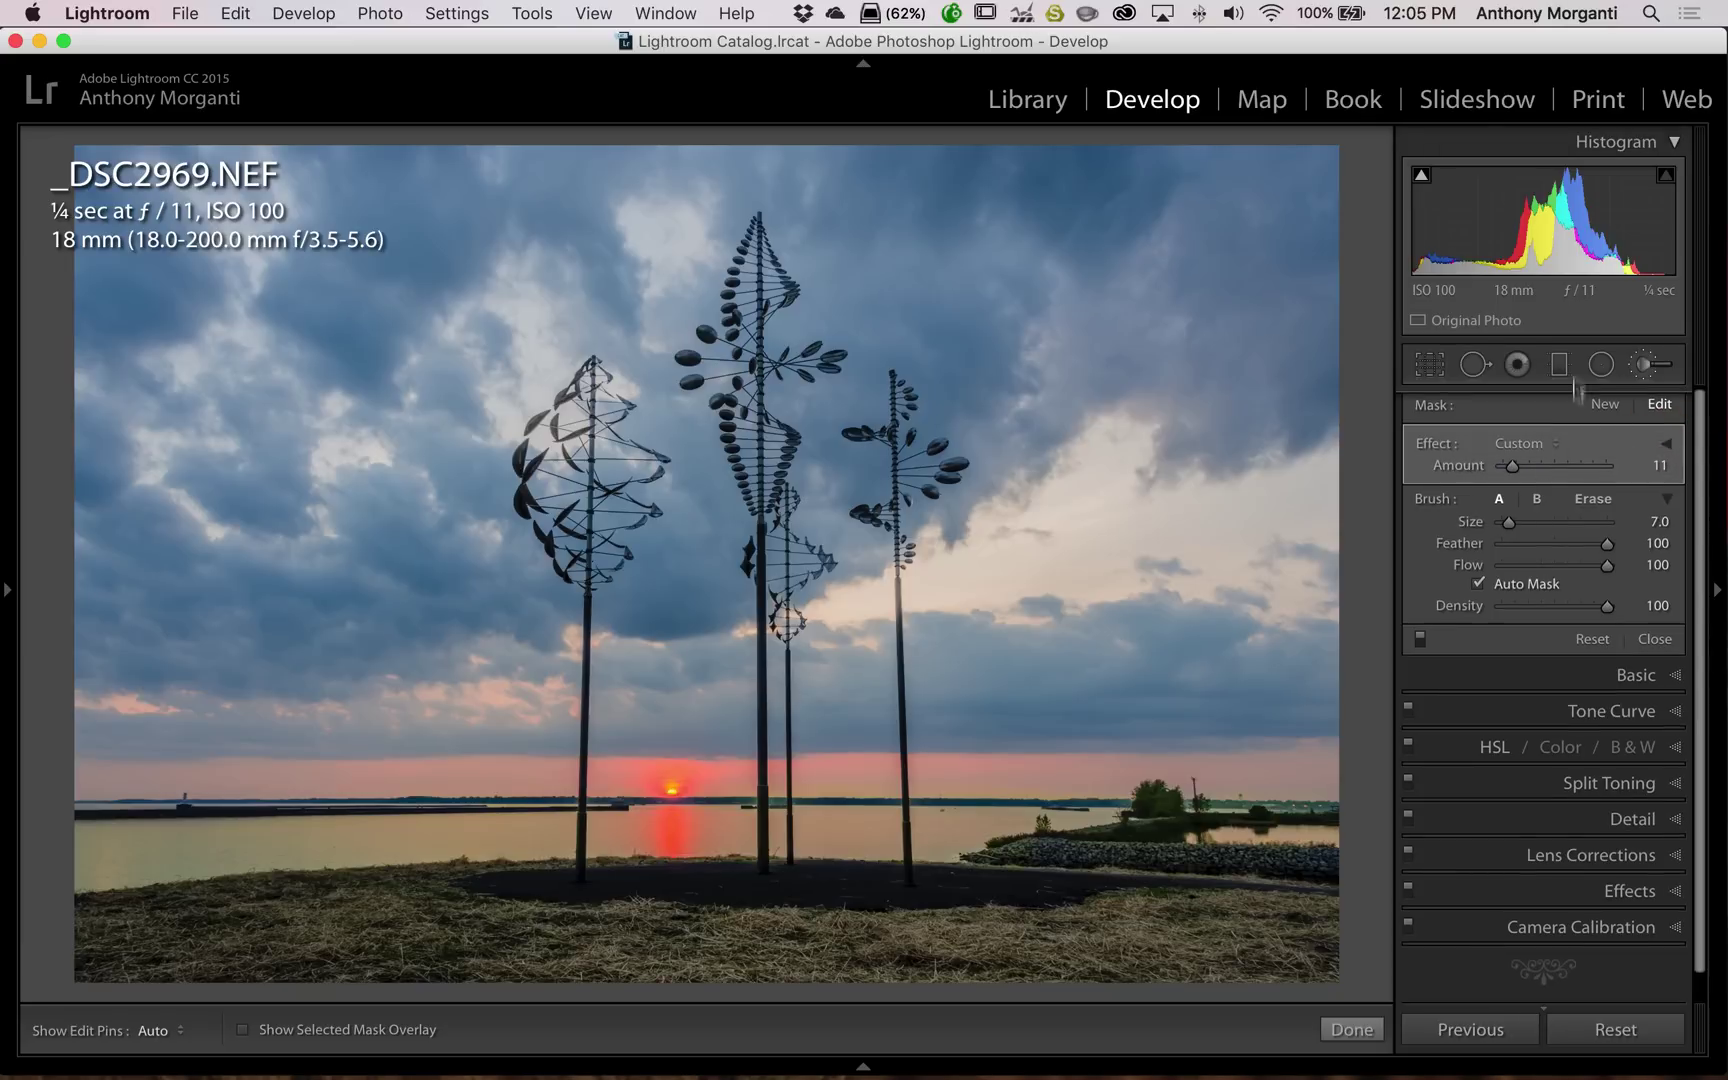
pyautogui.click(1601, 366)
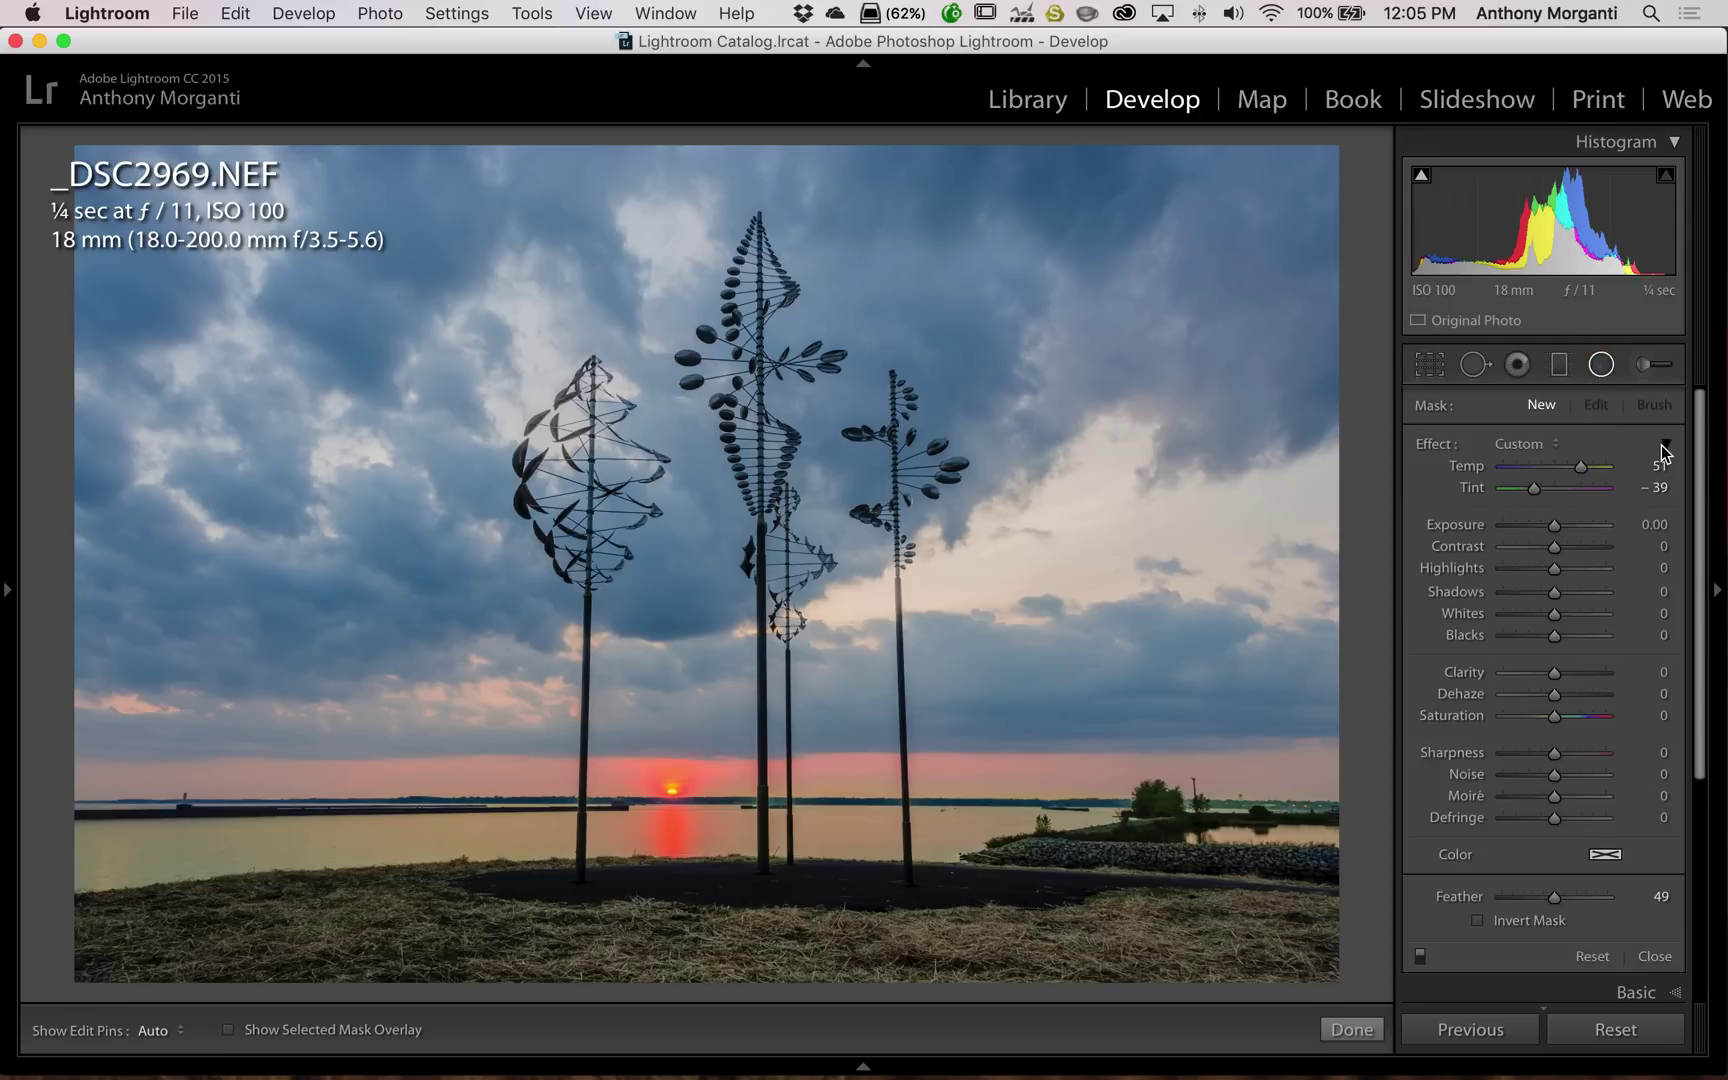
pyautogui.click(1667, 445)
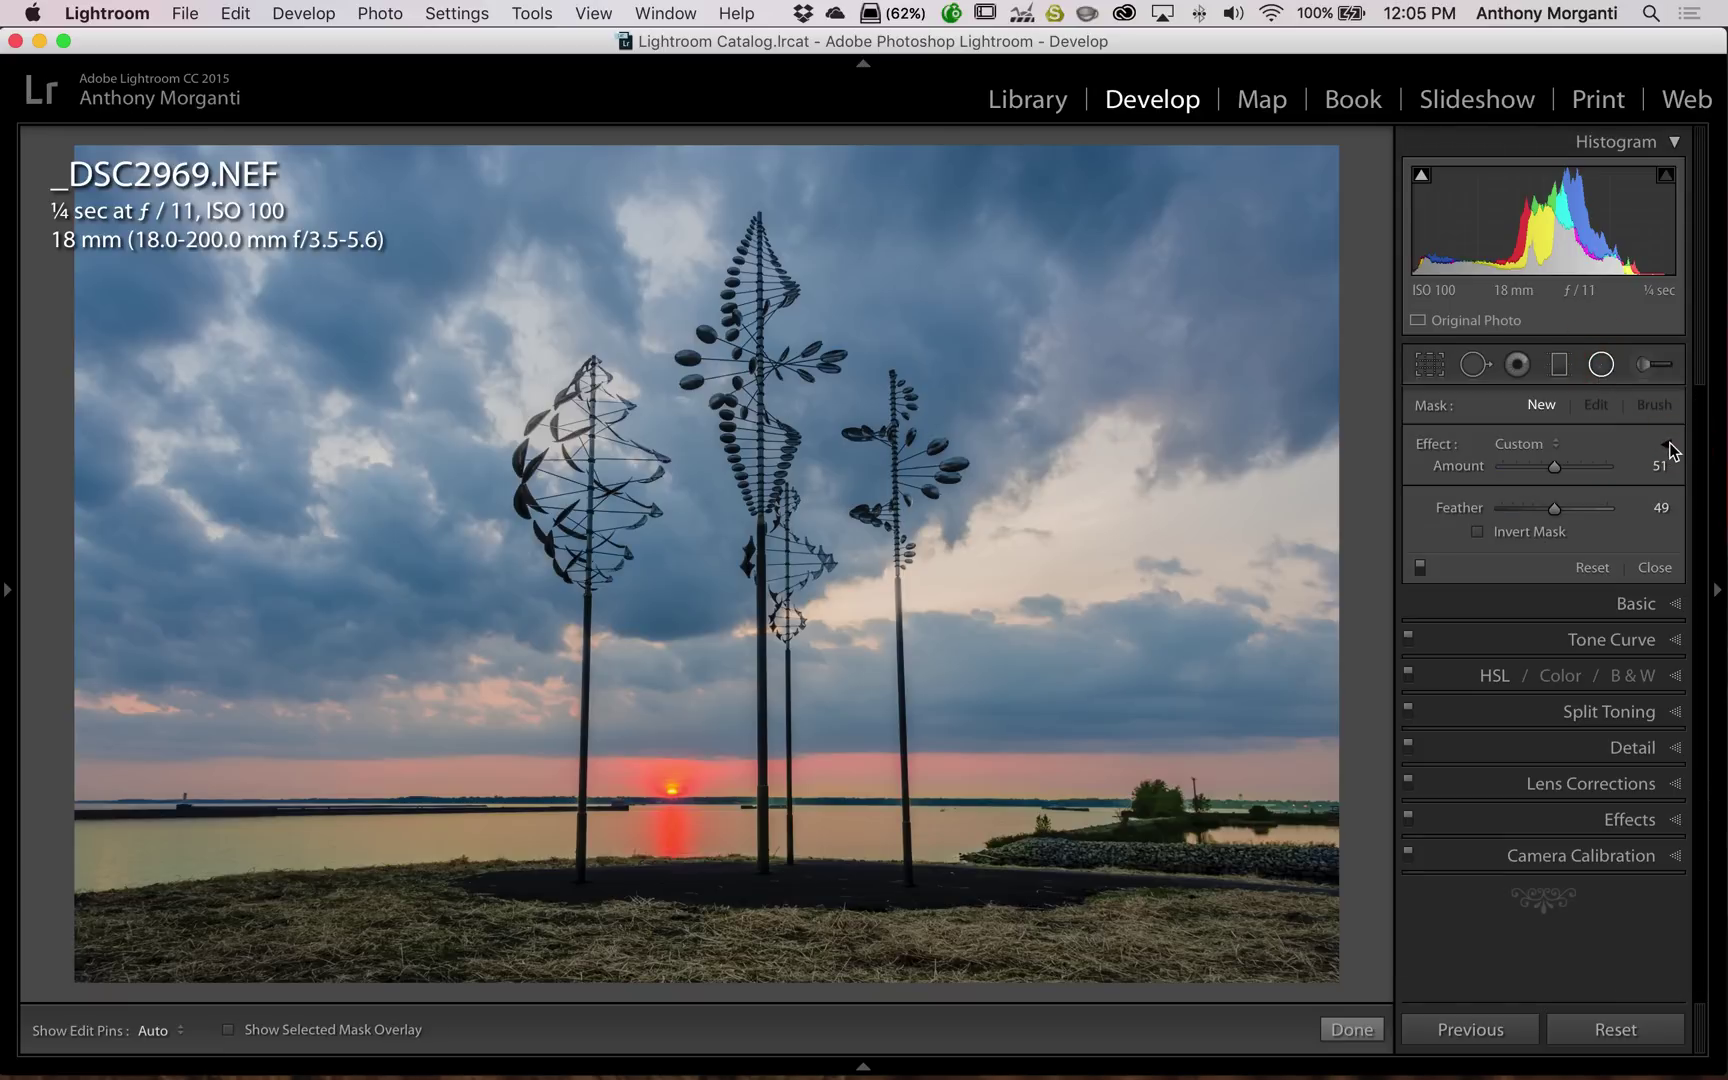
pyautogui.click(1668, 446)
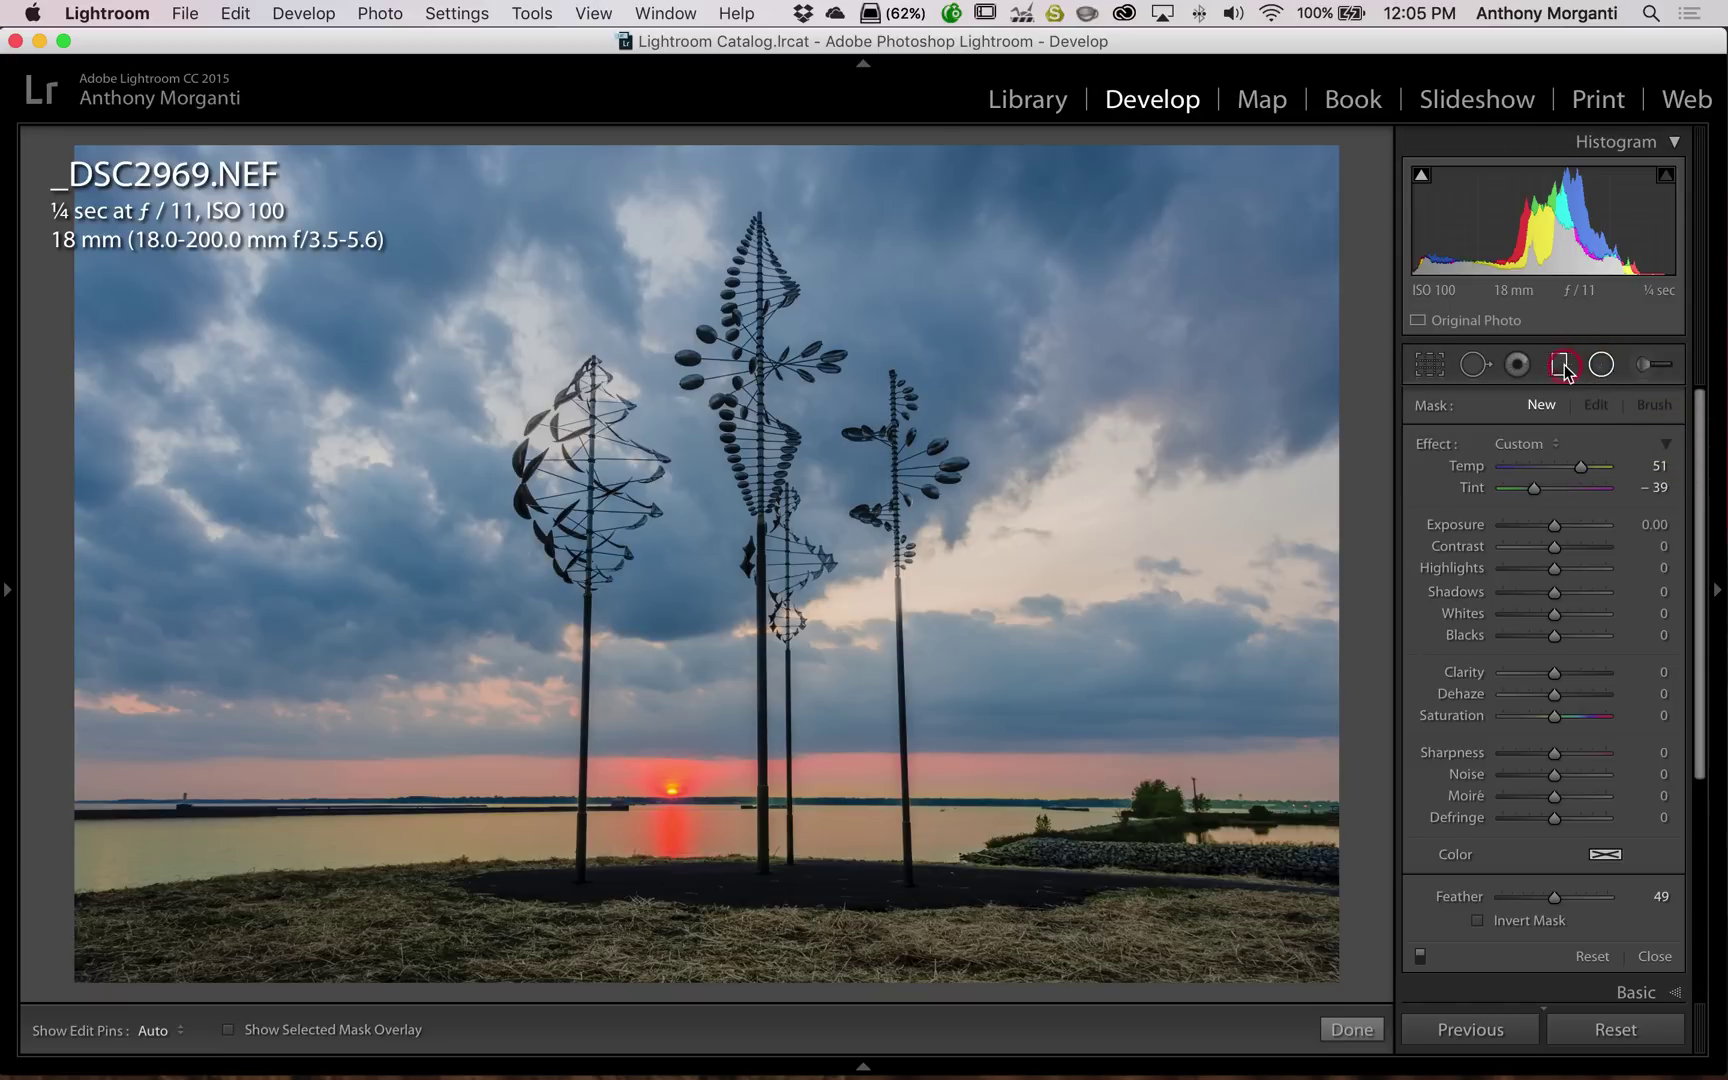
pyautogui.click(1563, 366)
pyautogui.click(1667, 446)
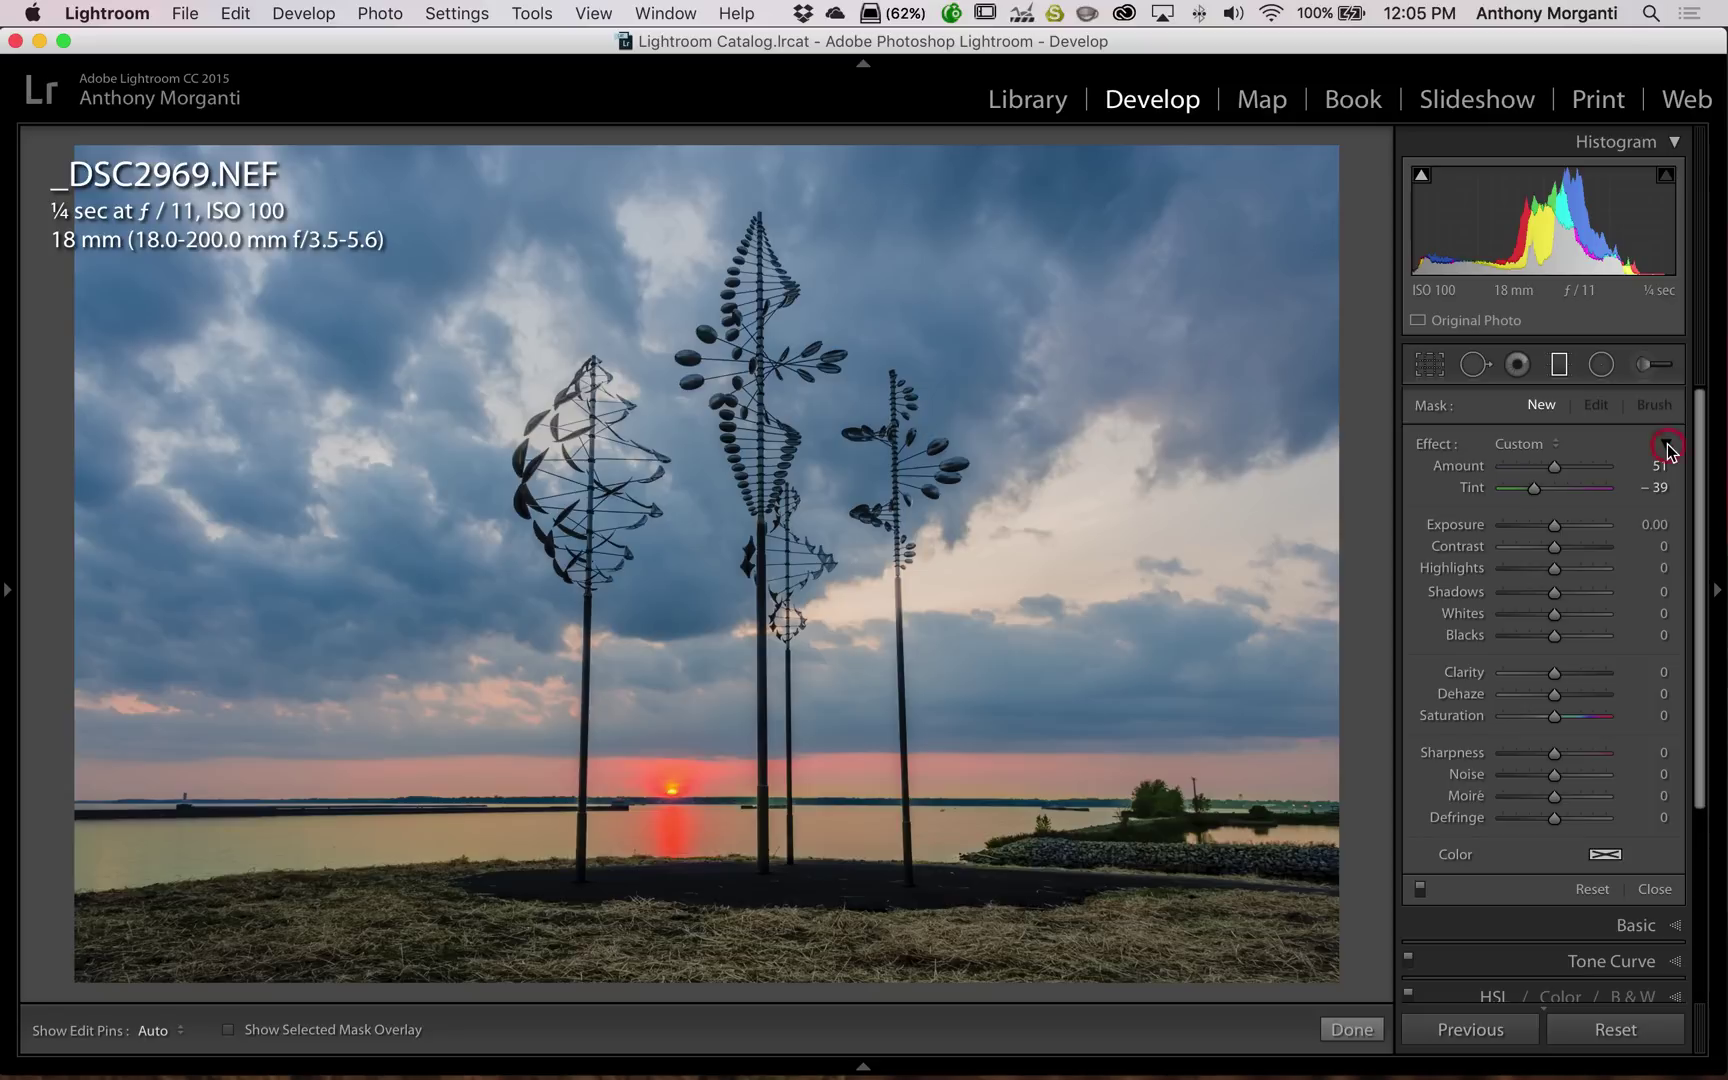
pyautogui.click(1667, 446)
# Return to the Adjustment Brush and lower its effect Amount from 51 to 39.
pyautogui.click(1635, 367)
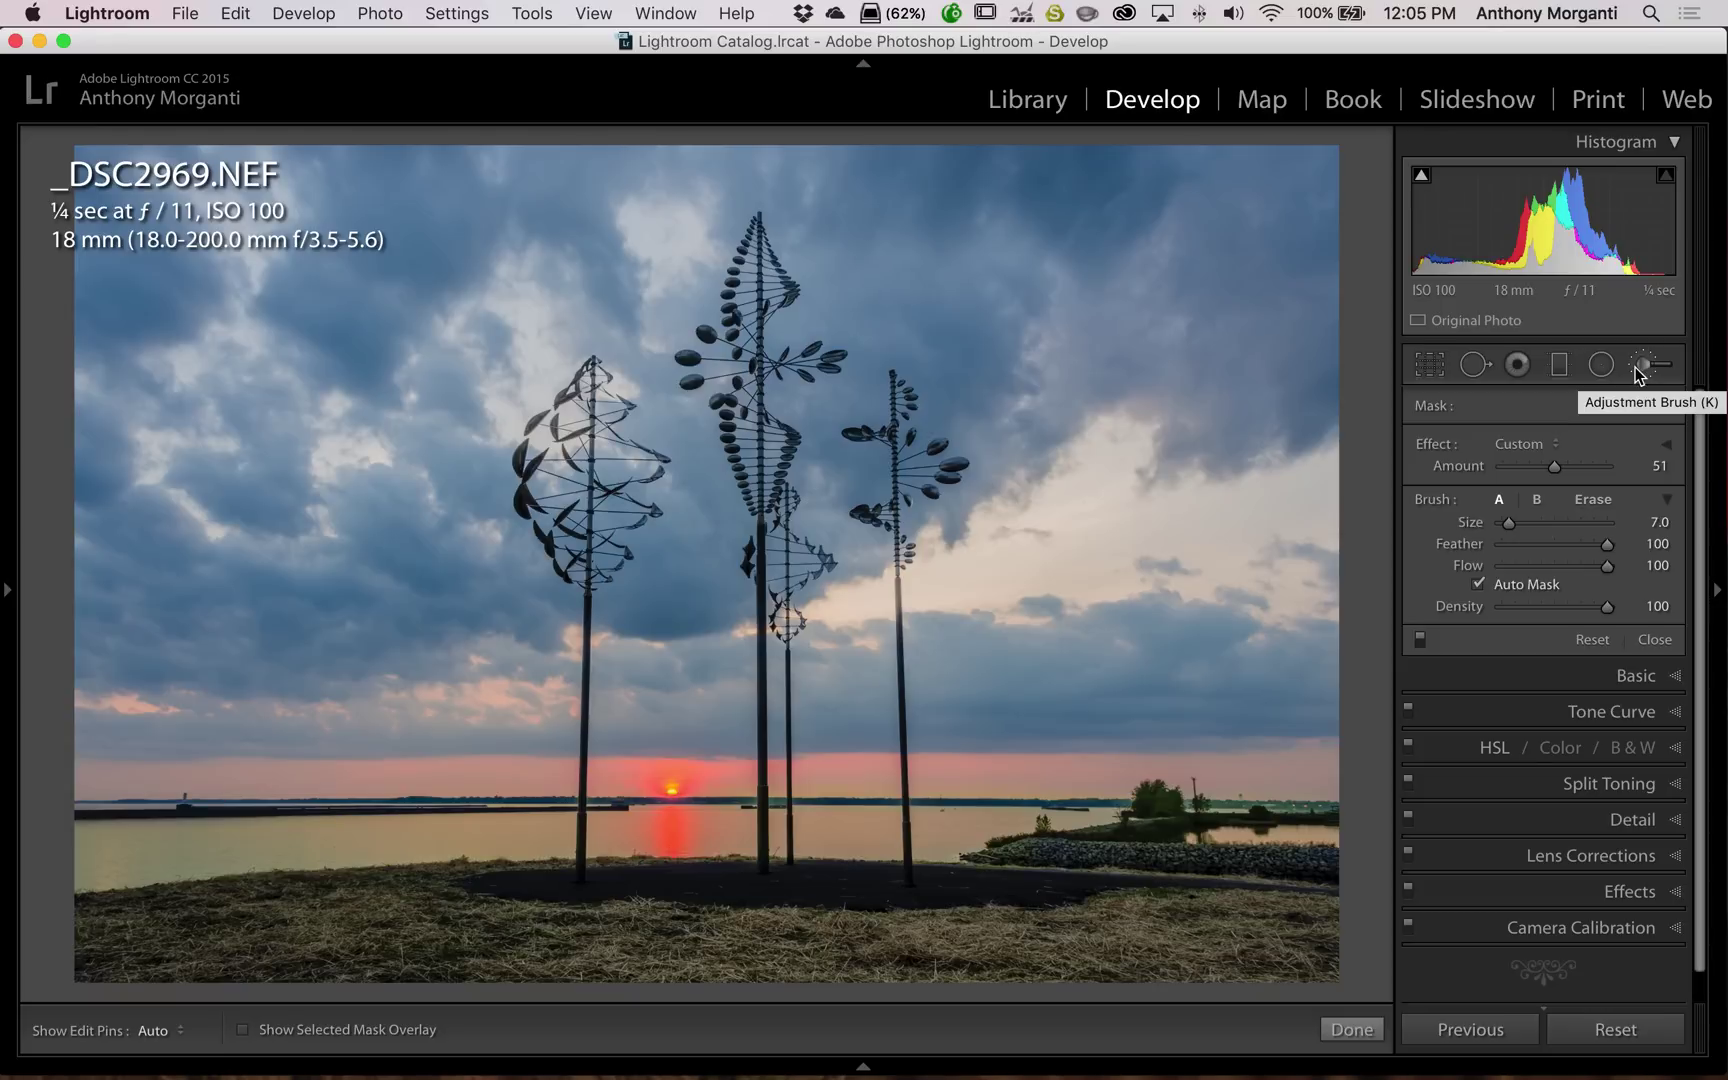
pyautogui.click(1635, 367)
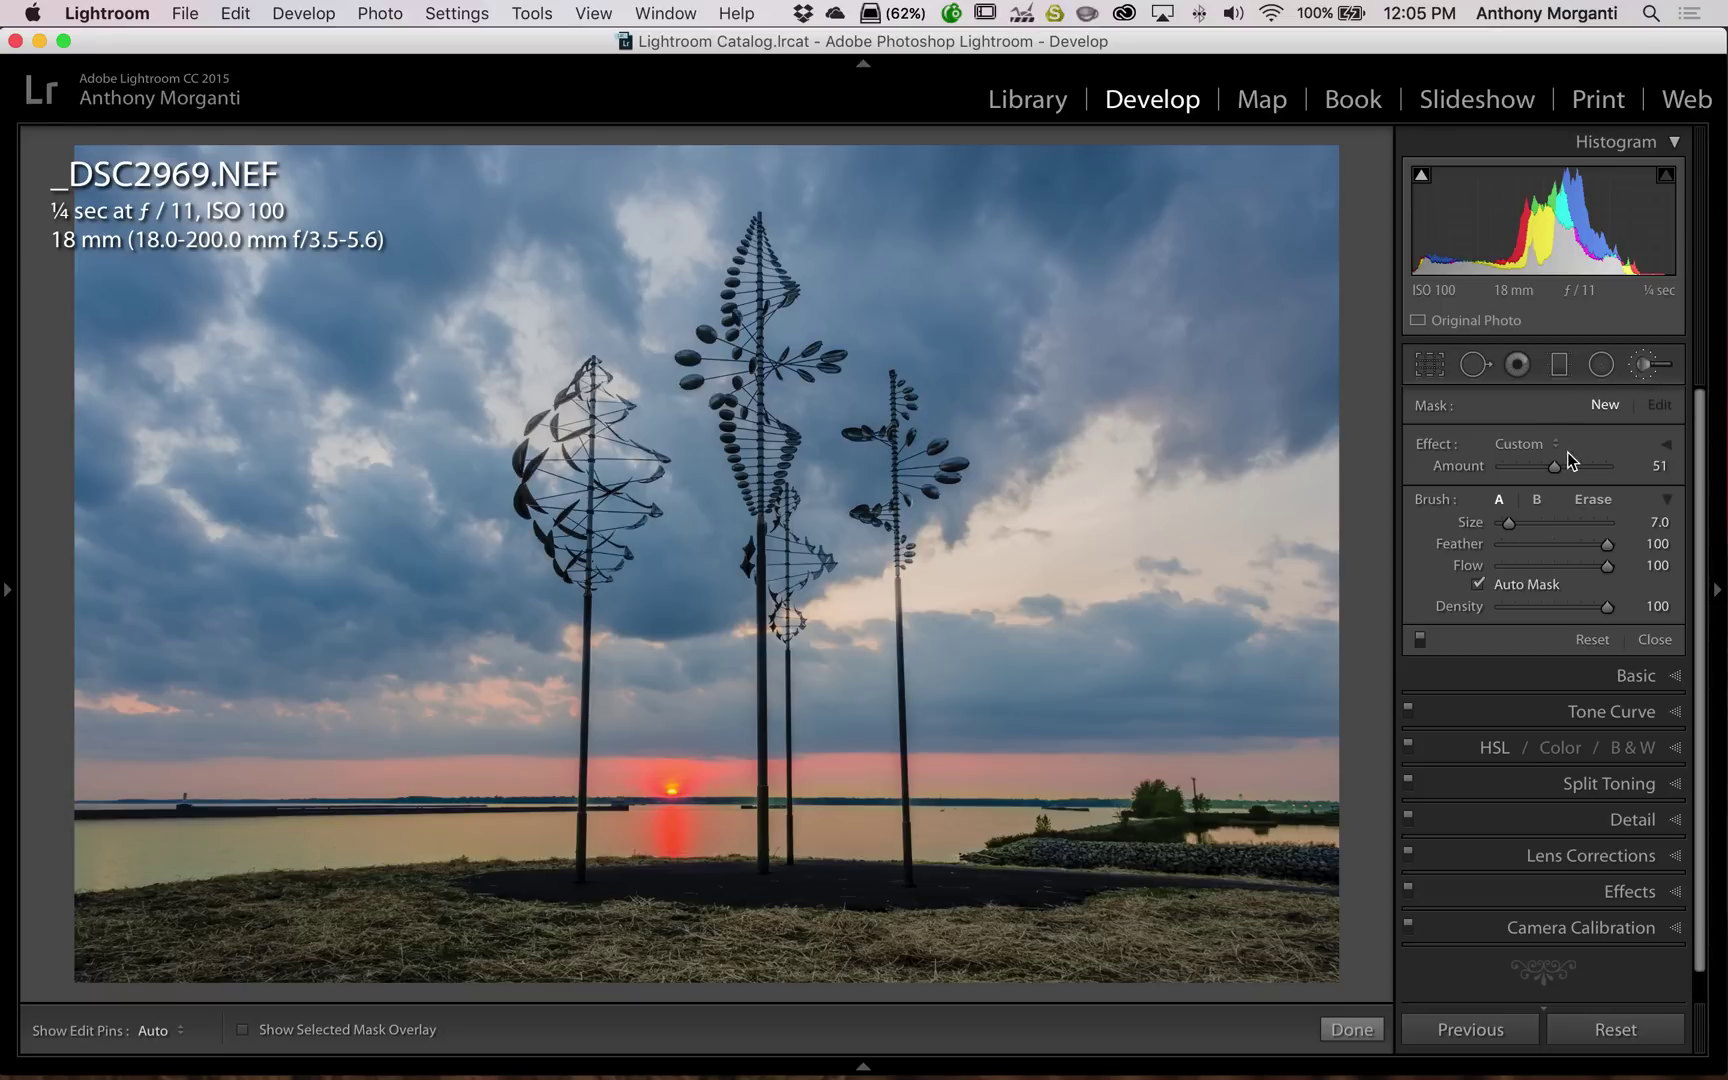
pyautogui.click(1650, 370)
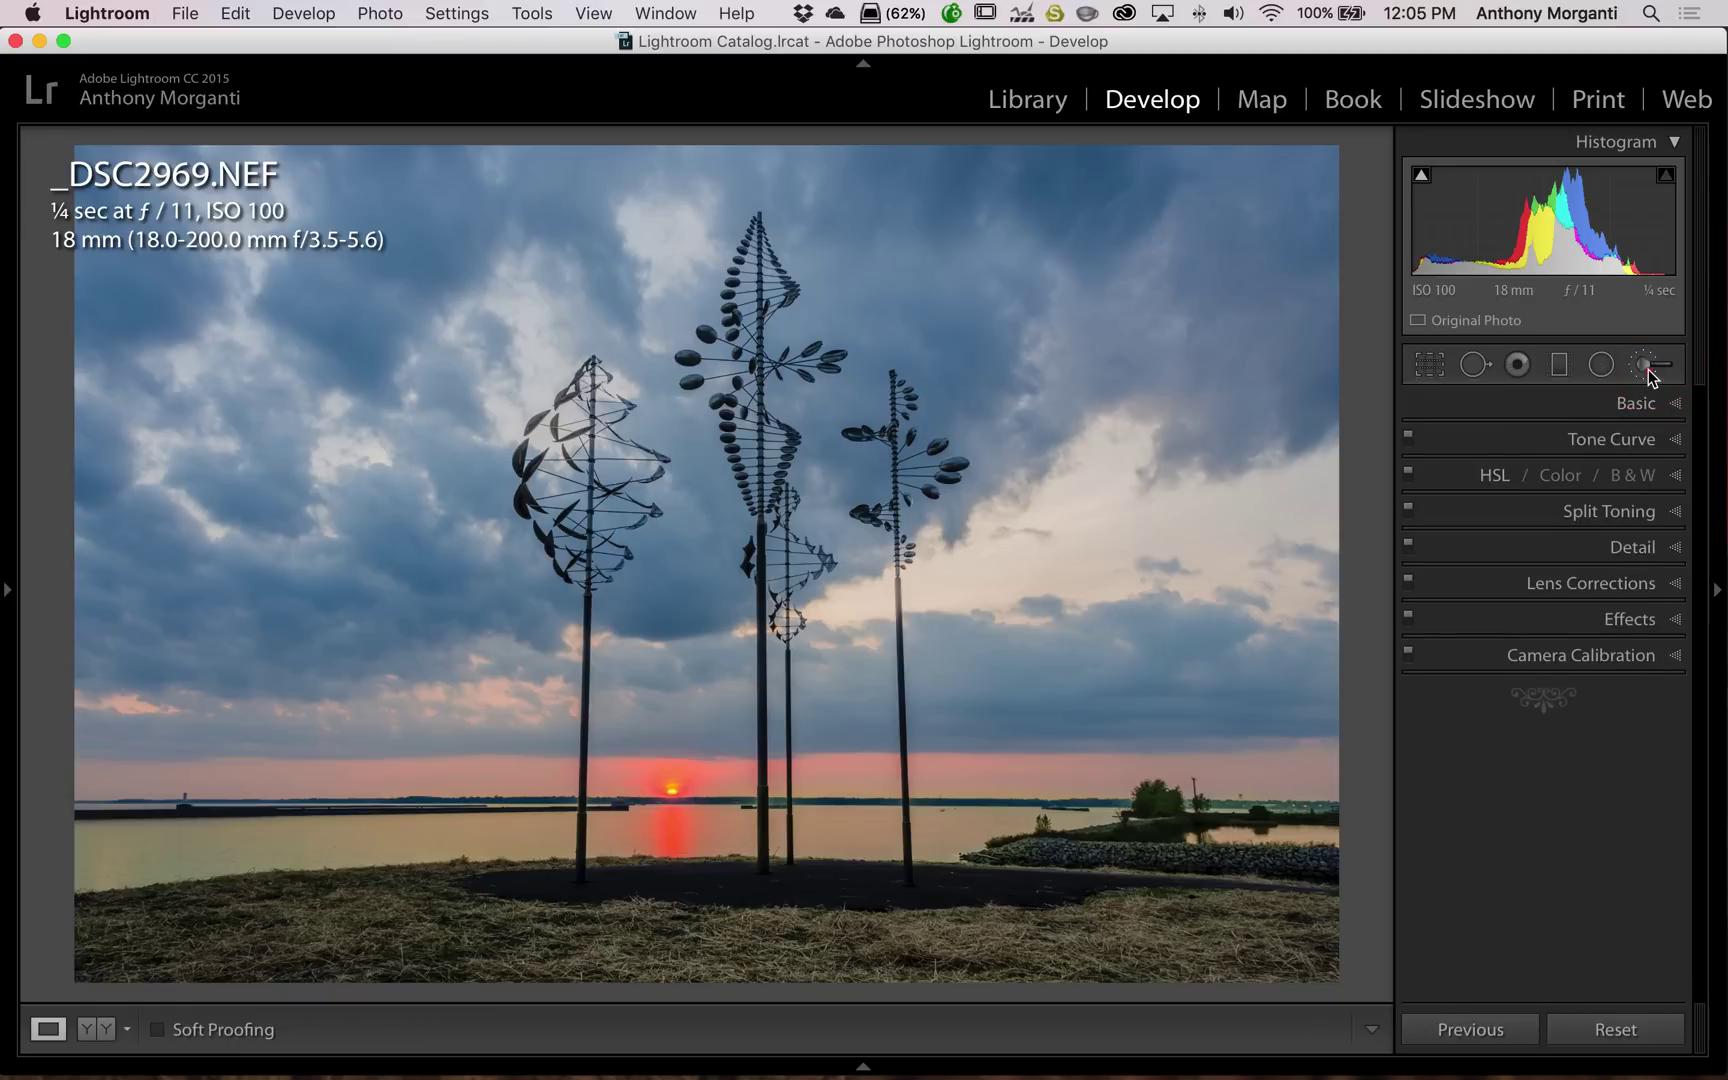
pyautogui.click(1650, 368)
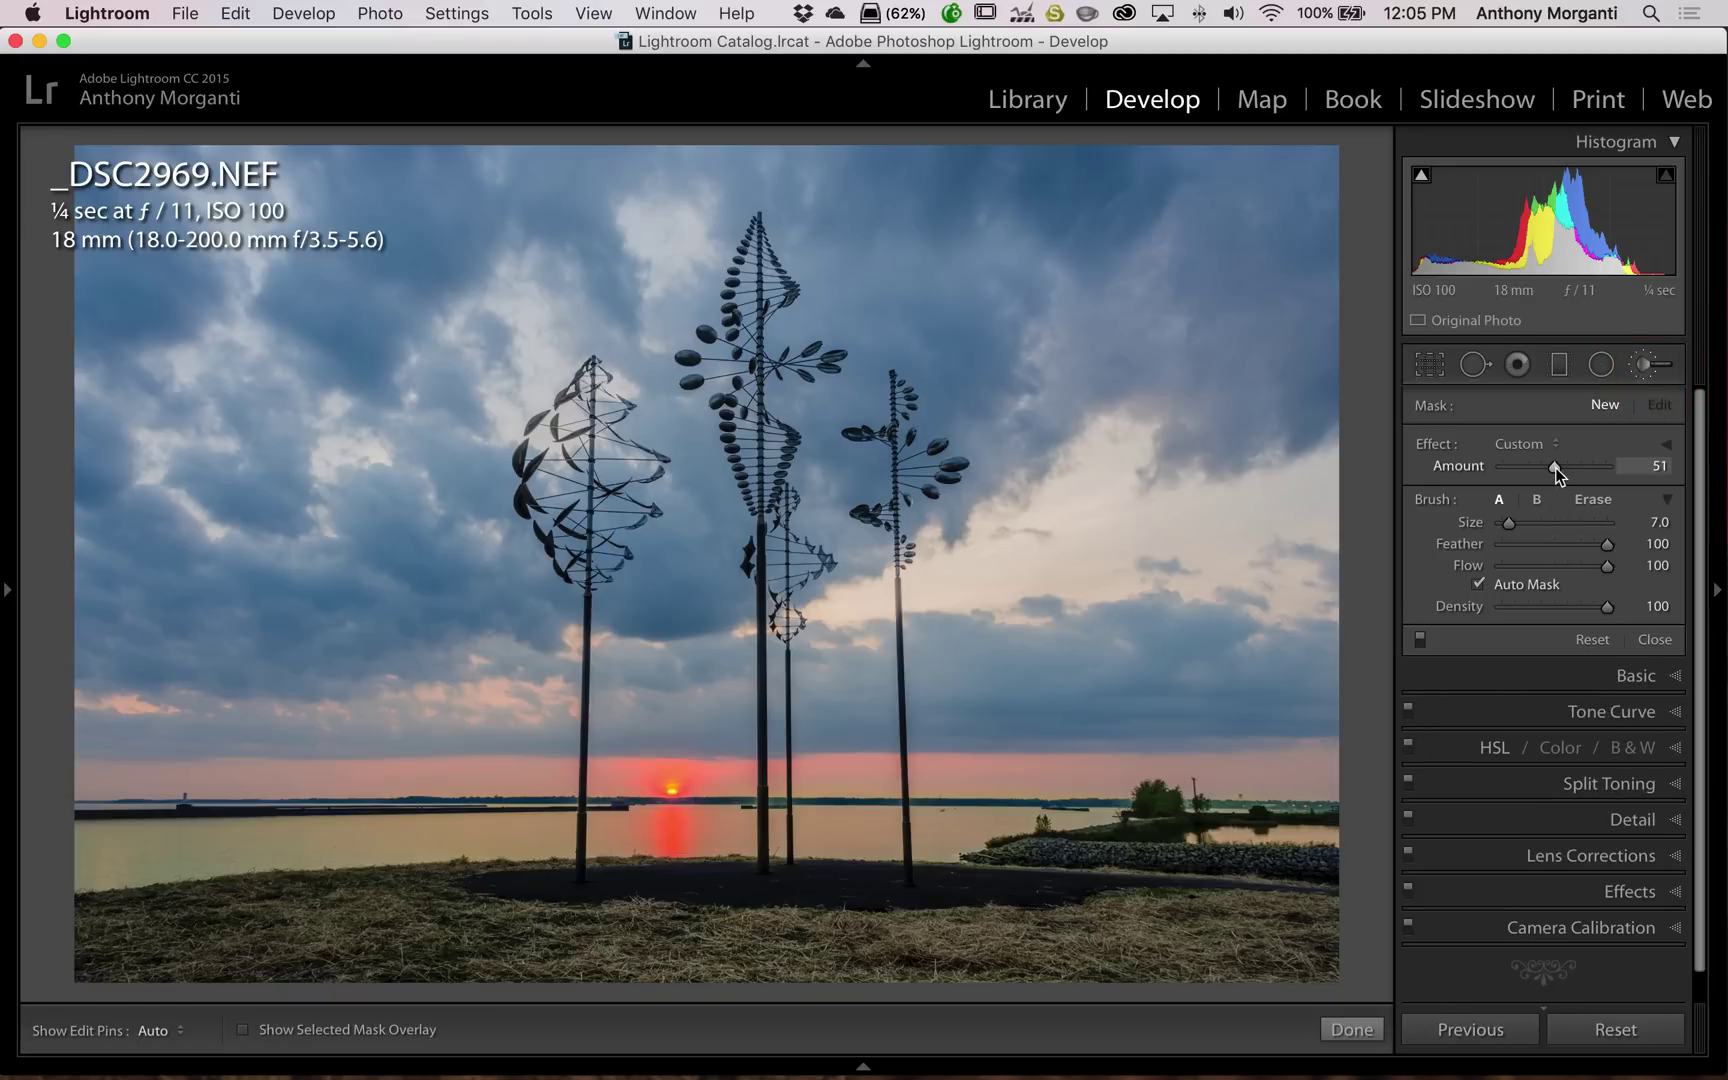
pyautogui.moveTo(1555, 467); pyautogui.dragTo(1544, 468)
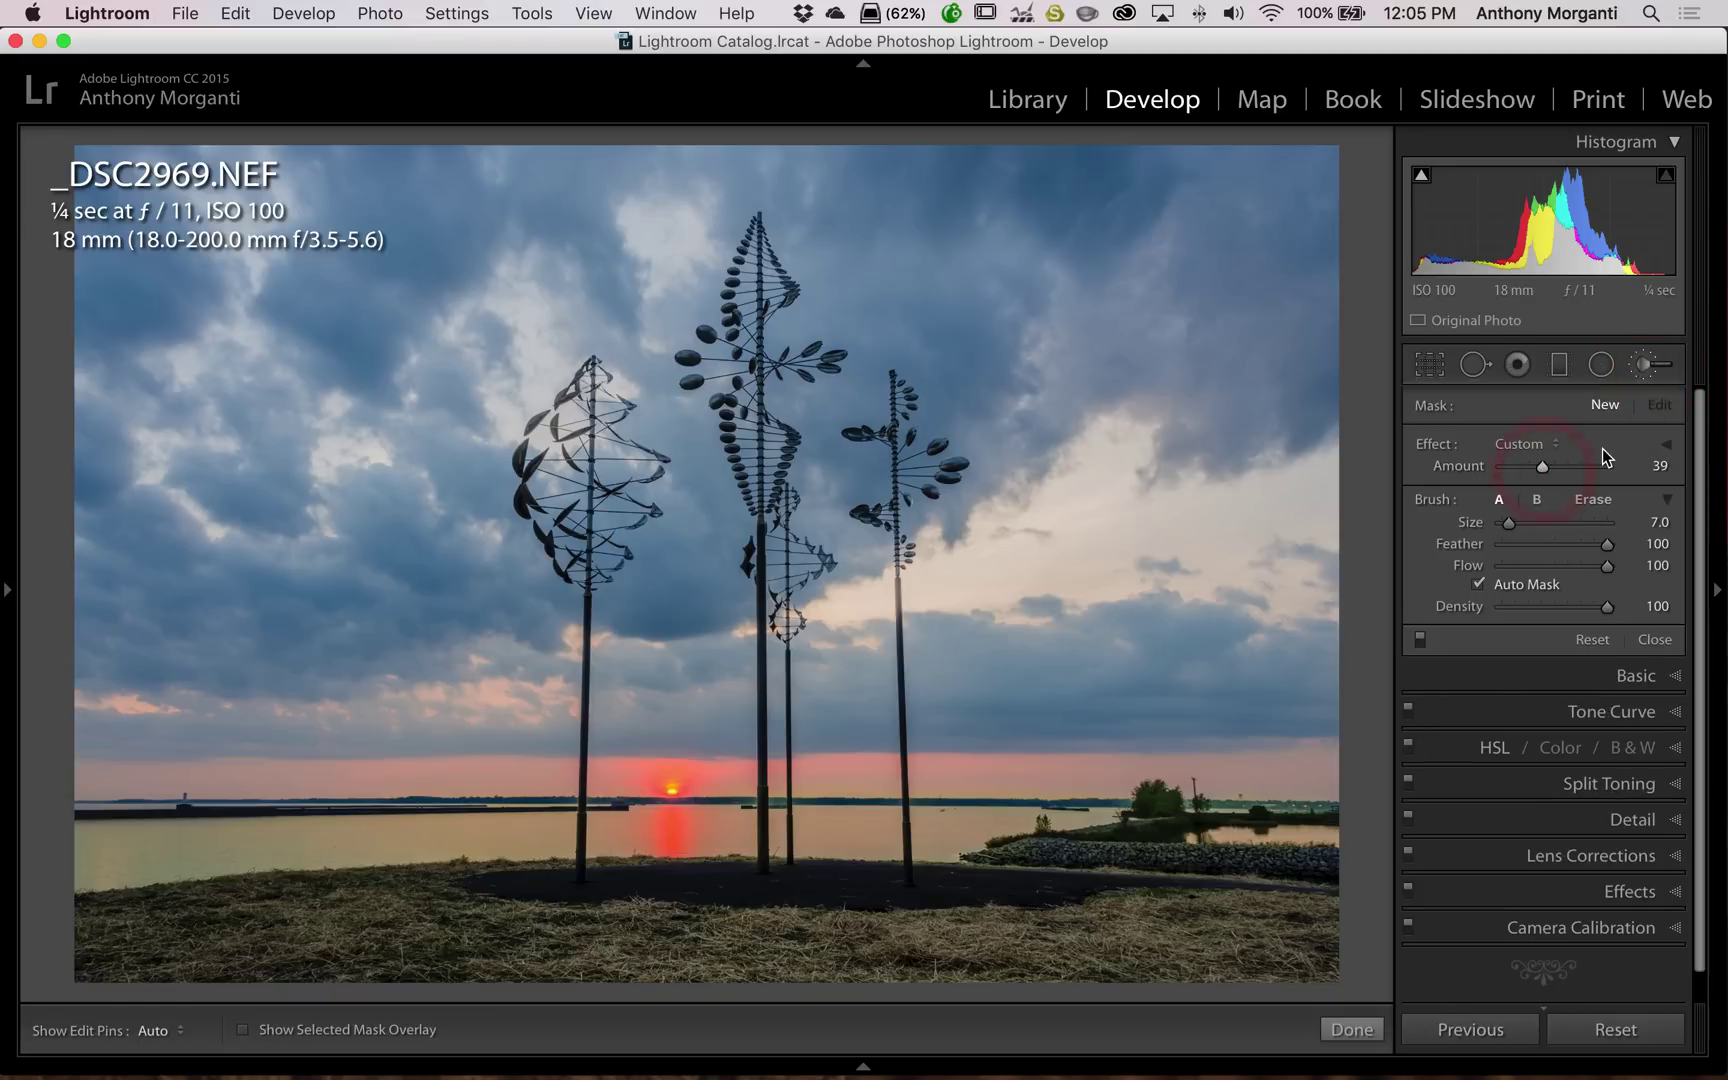